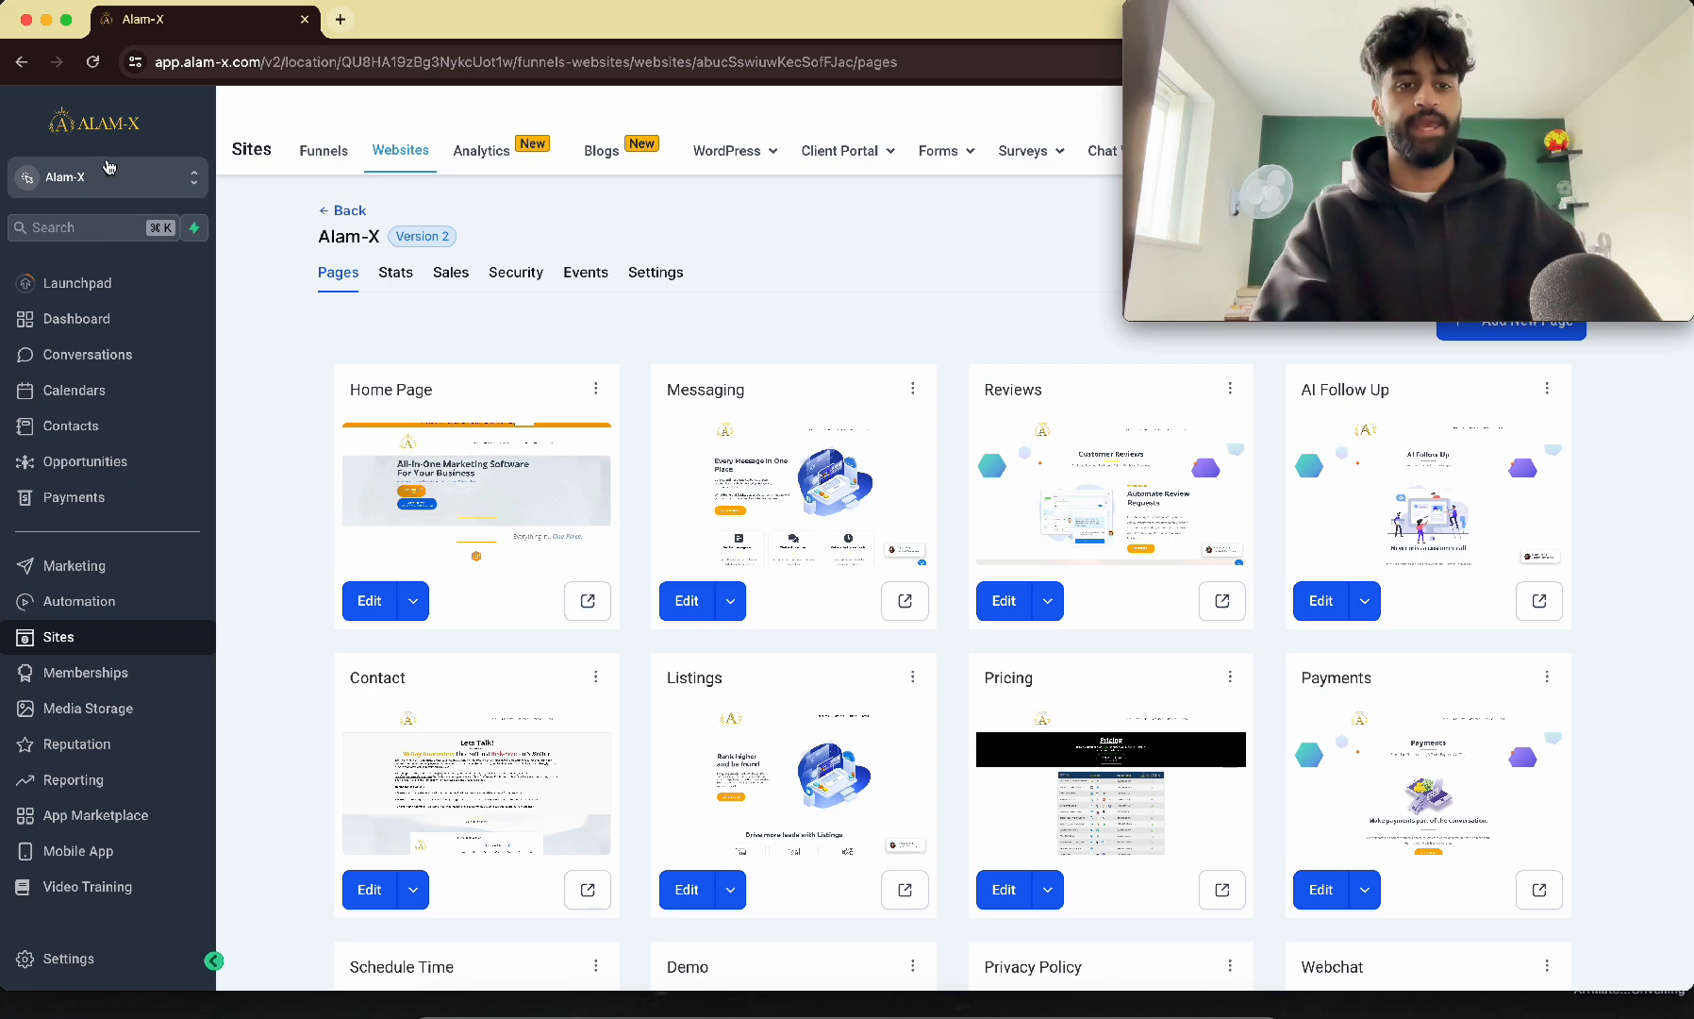
- Switch from the Alam-X sub-account to the agency view and open the account snapshots
click(113, 171)
click(302, 235)
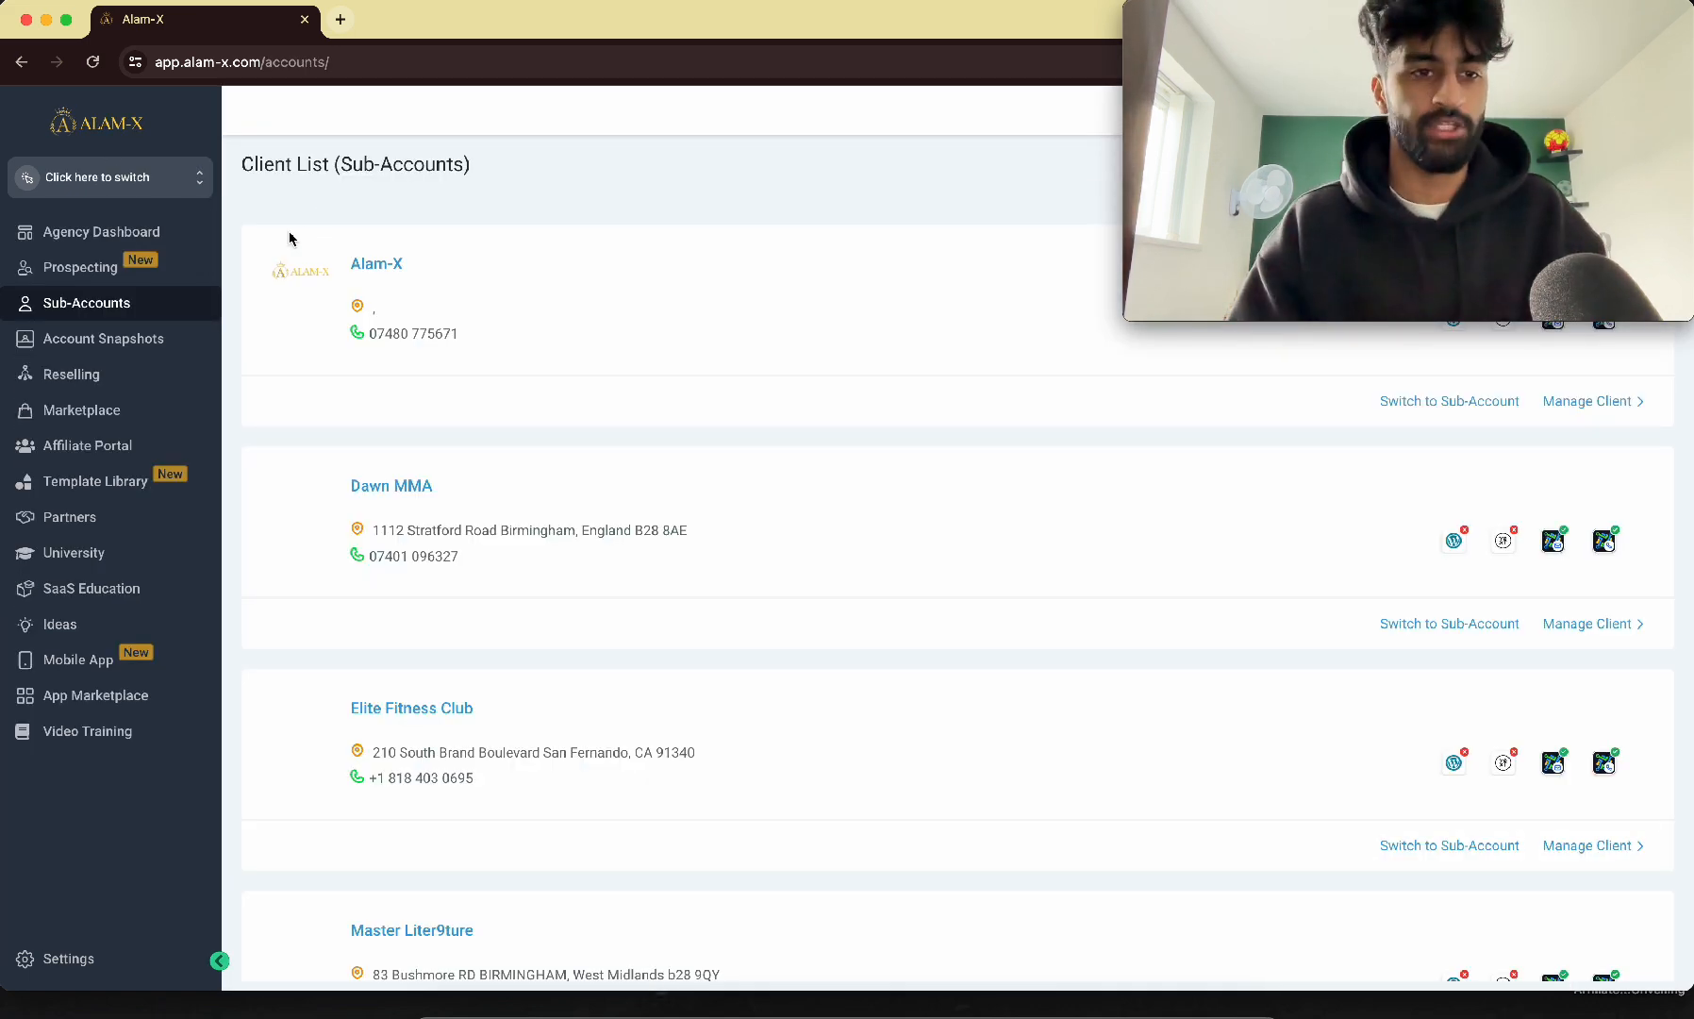
click(113, 338)
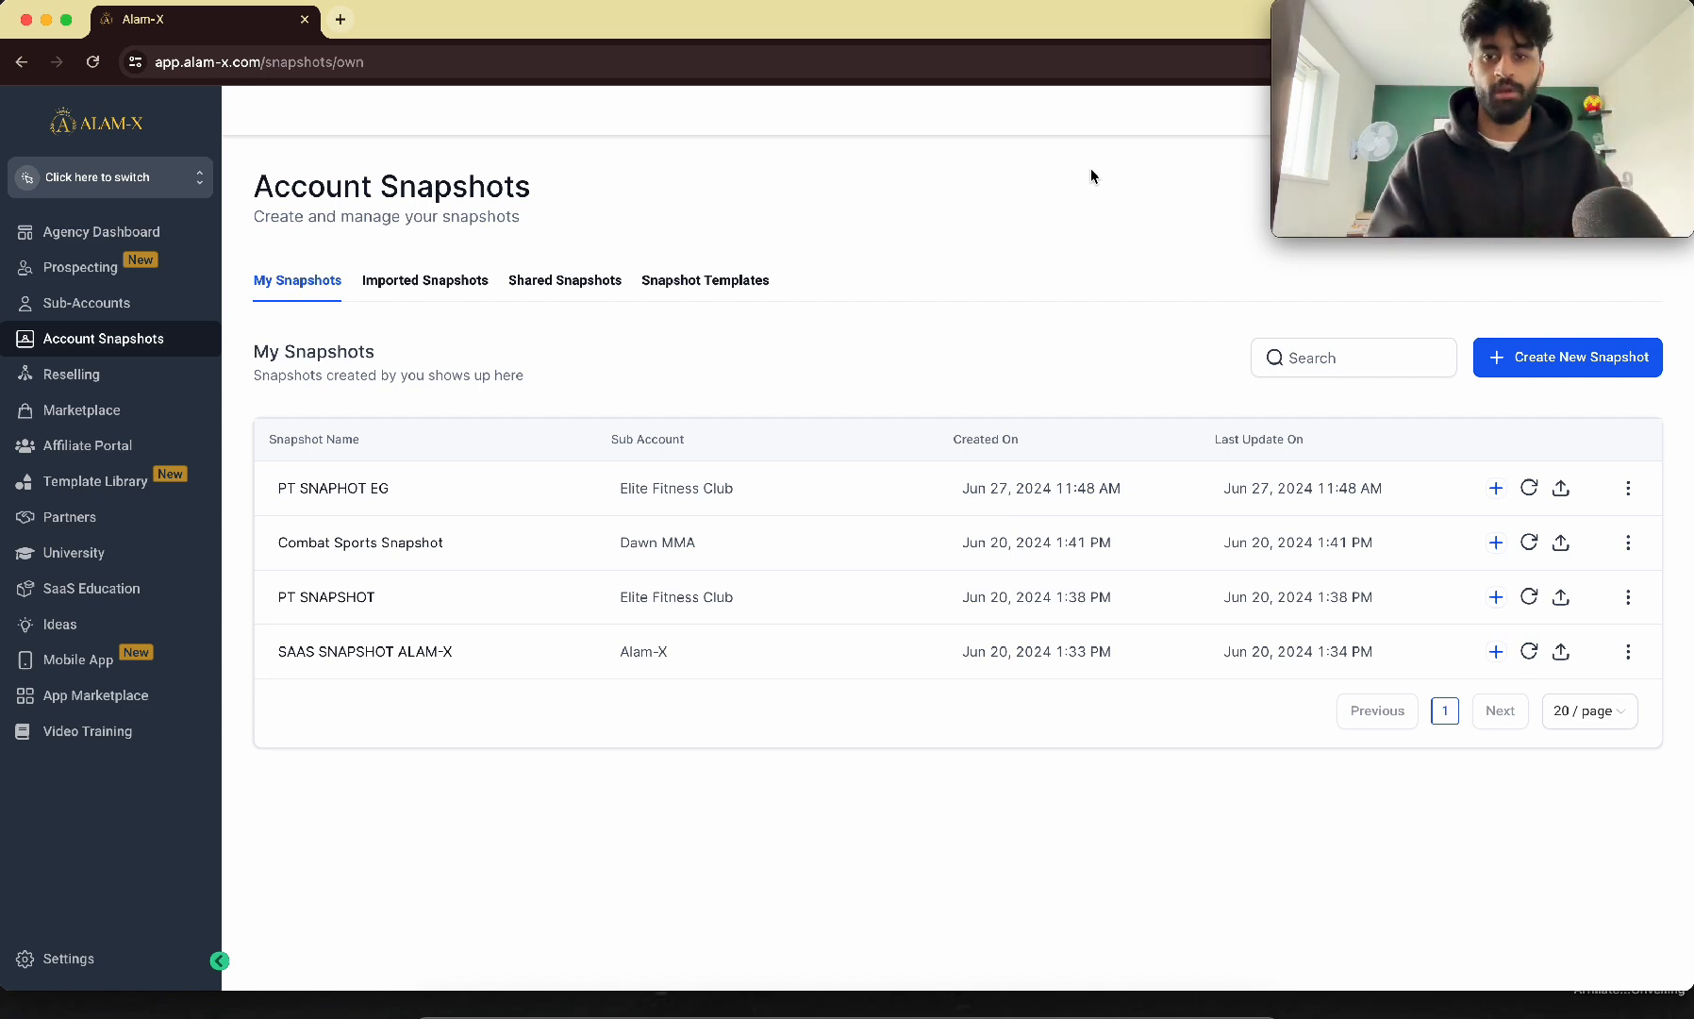
- Create a new snapshot named "Person Trainer Snapshot" from the Elite Fitness Club account and save it
click(1575, 357)
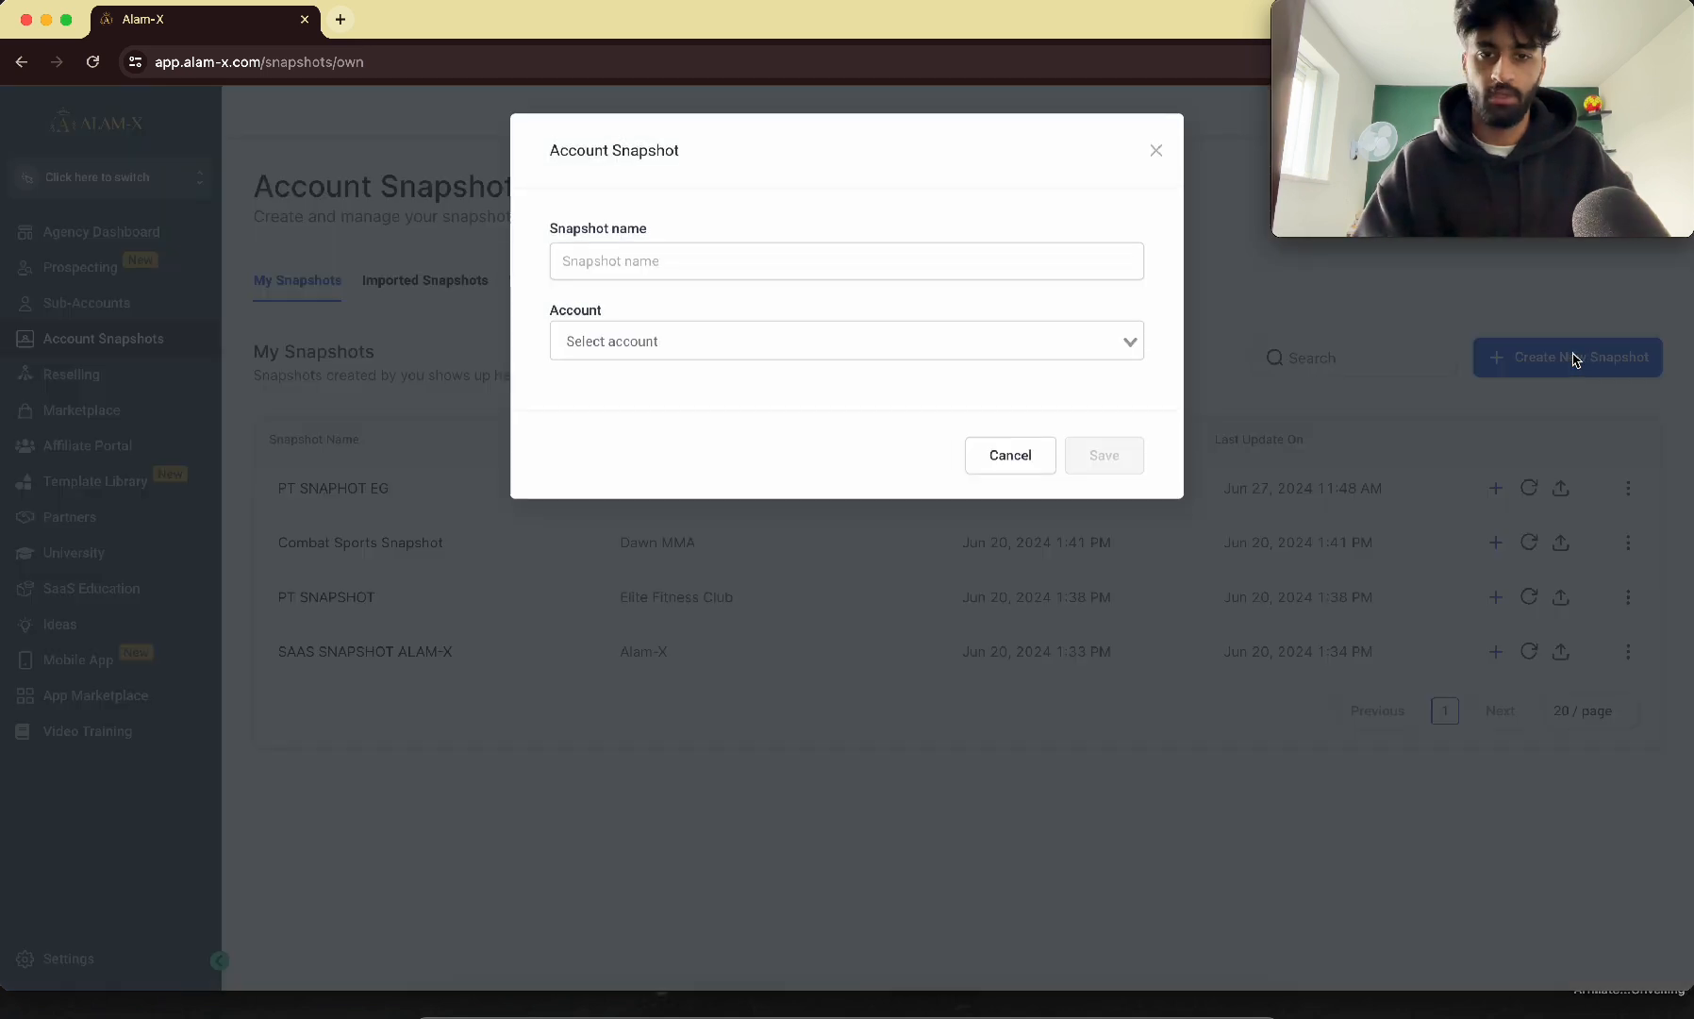
click(884, 272)
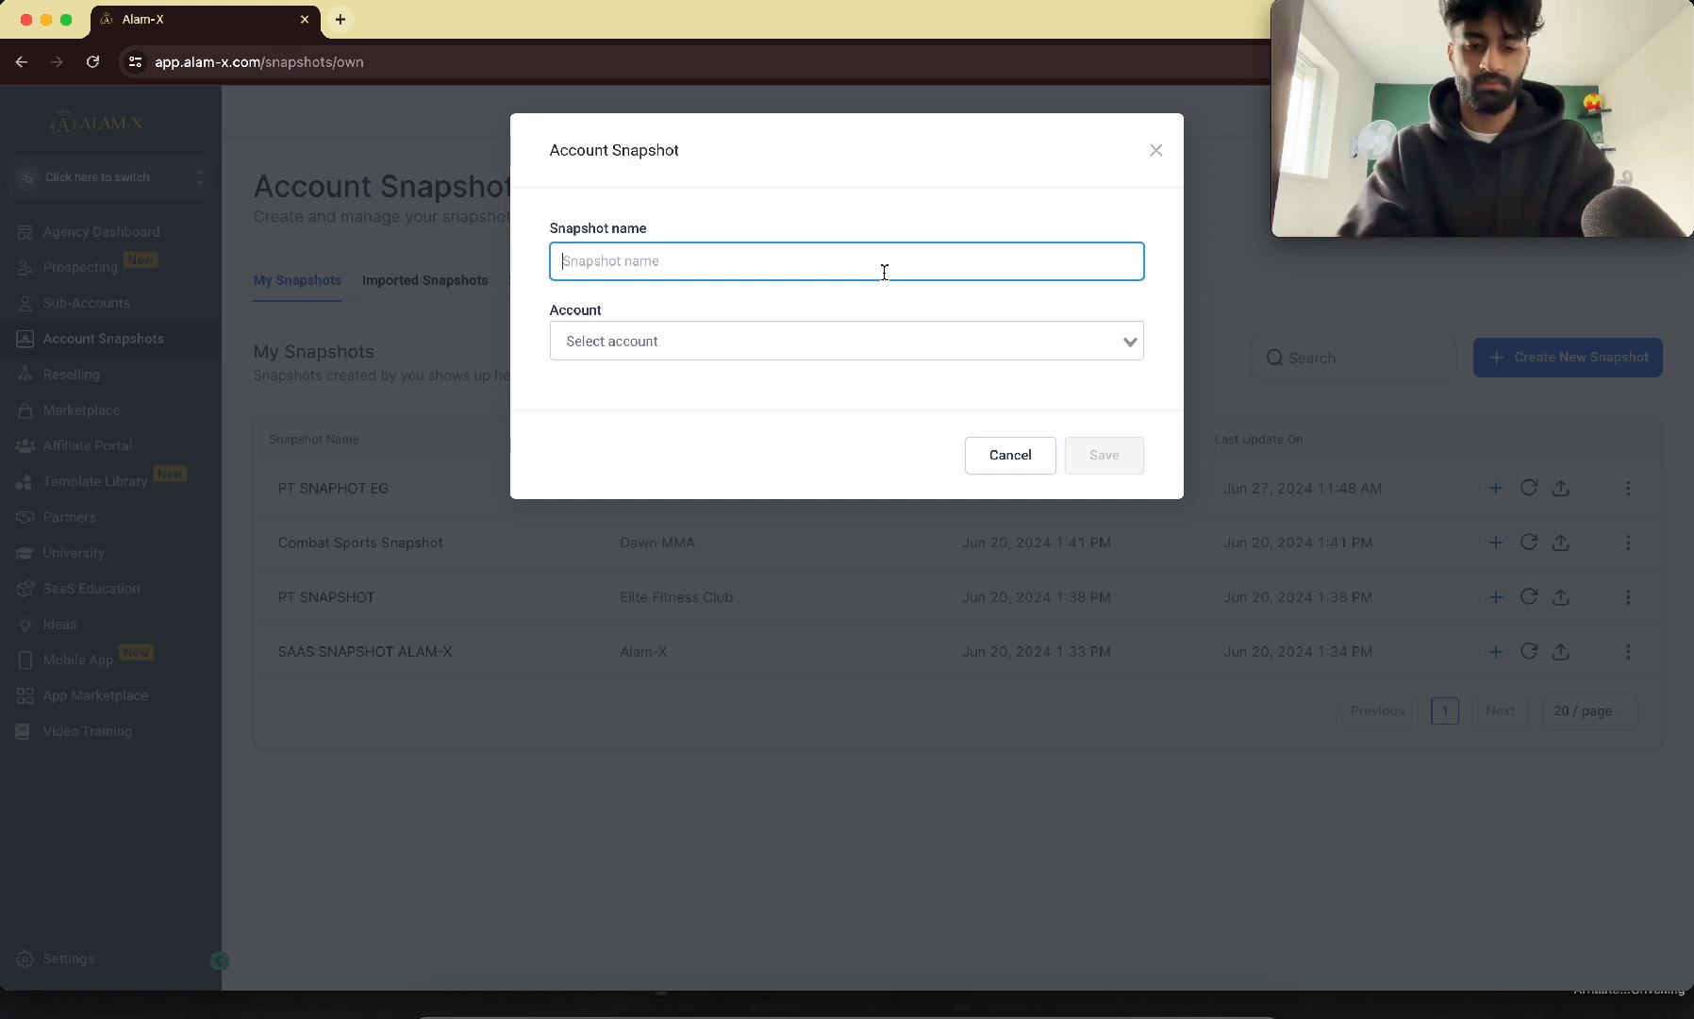
text(Person Trainer Snapshot)
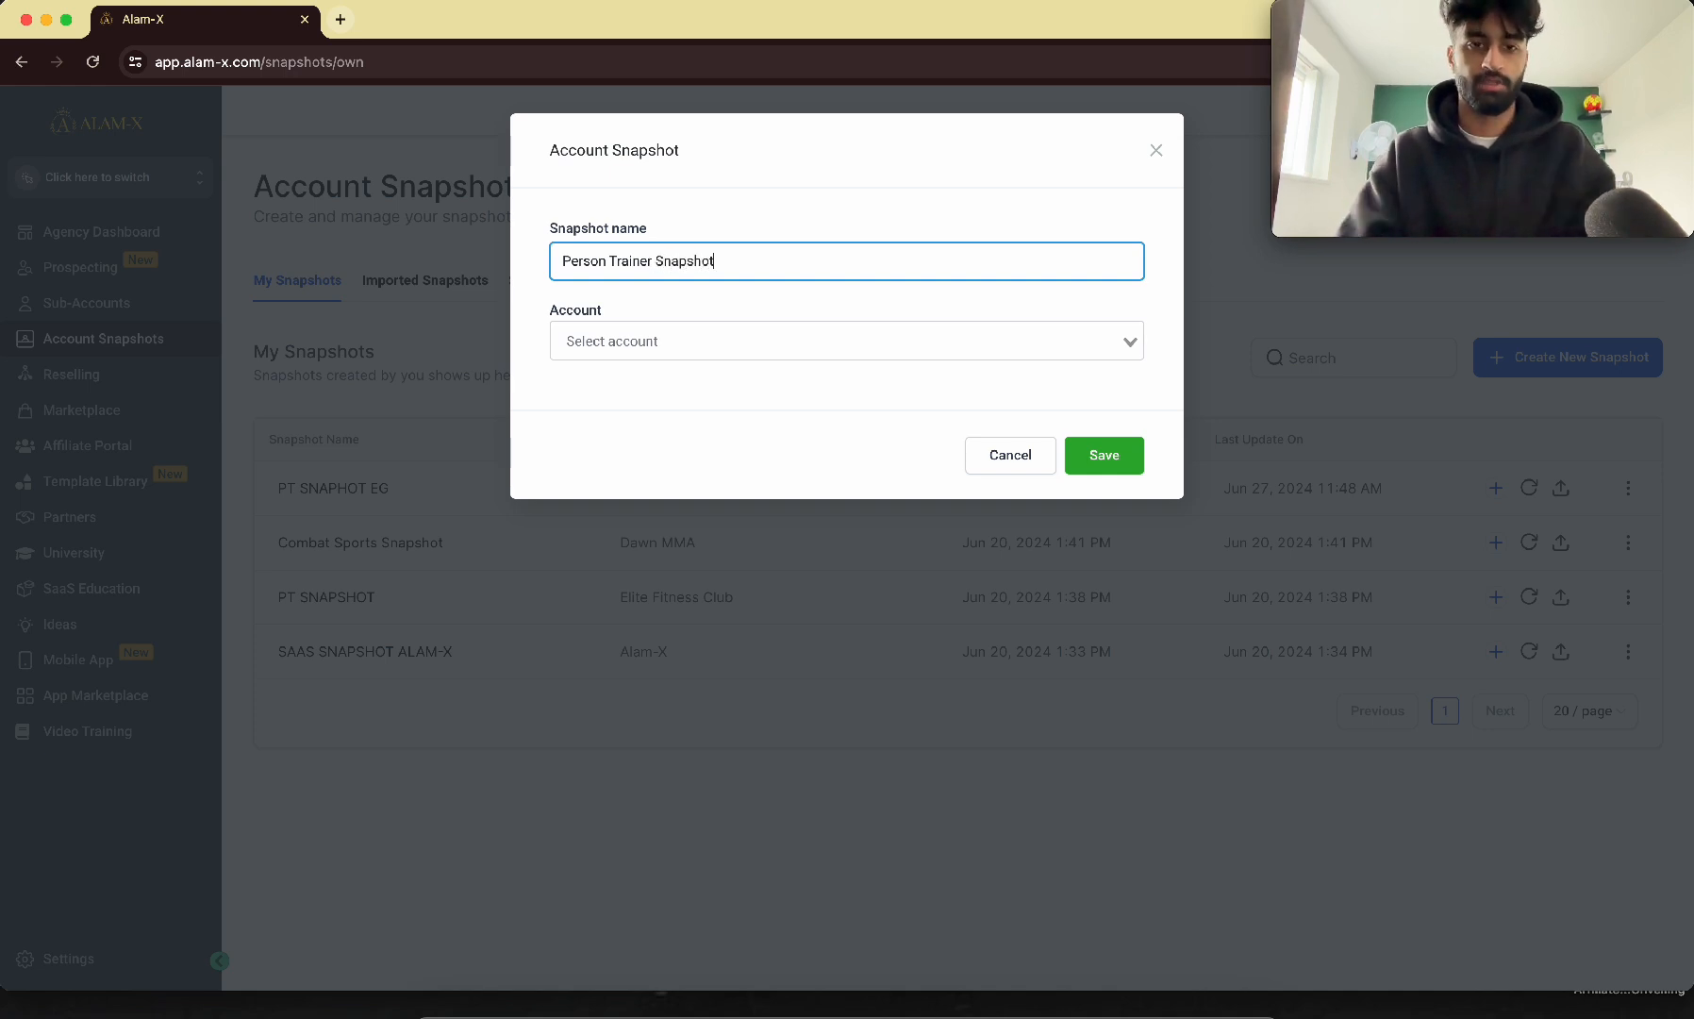
click(790, 334)
click(663, 429)
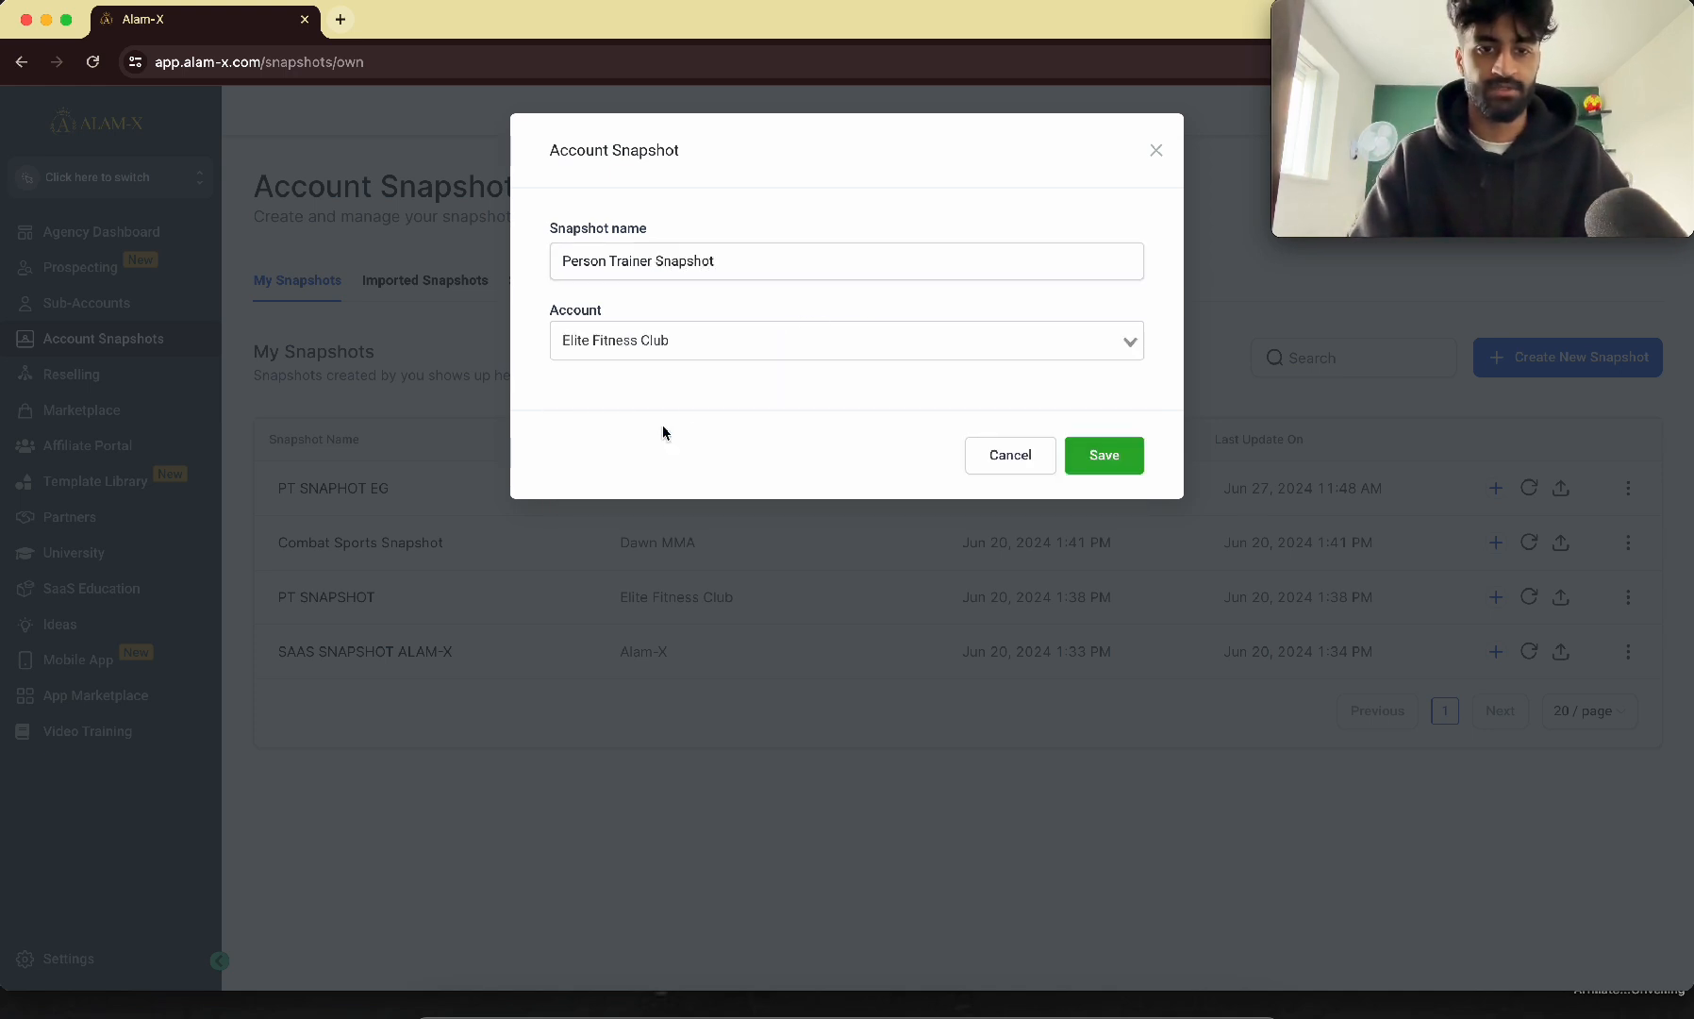
click(1104, 455)
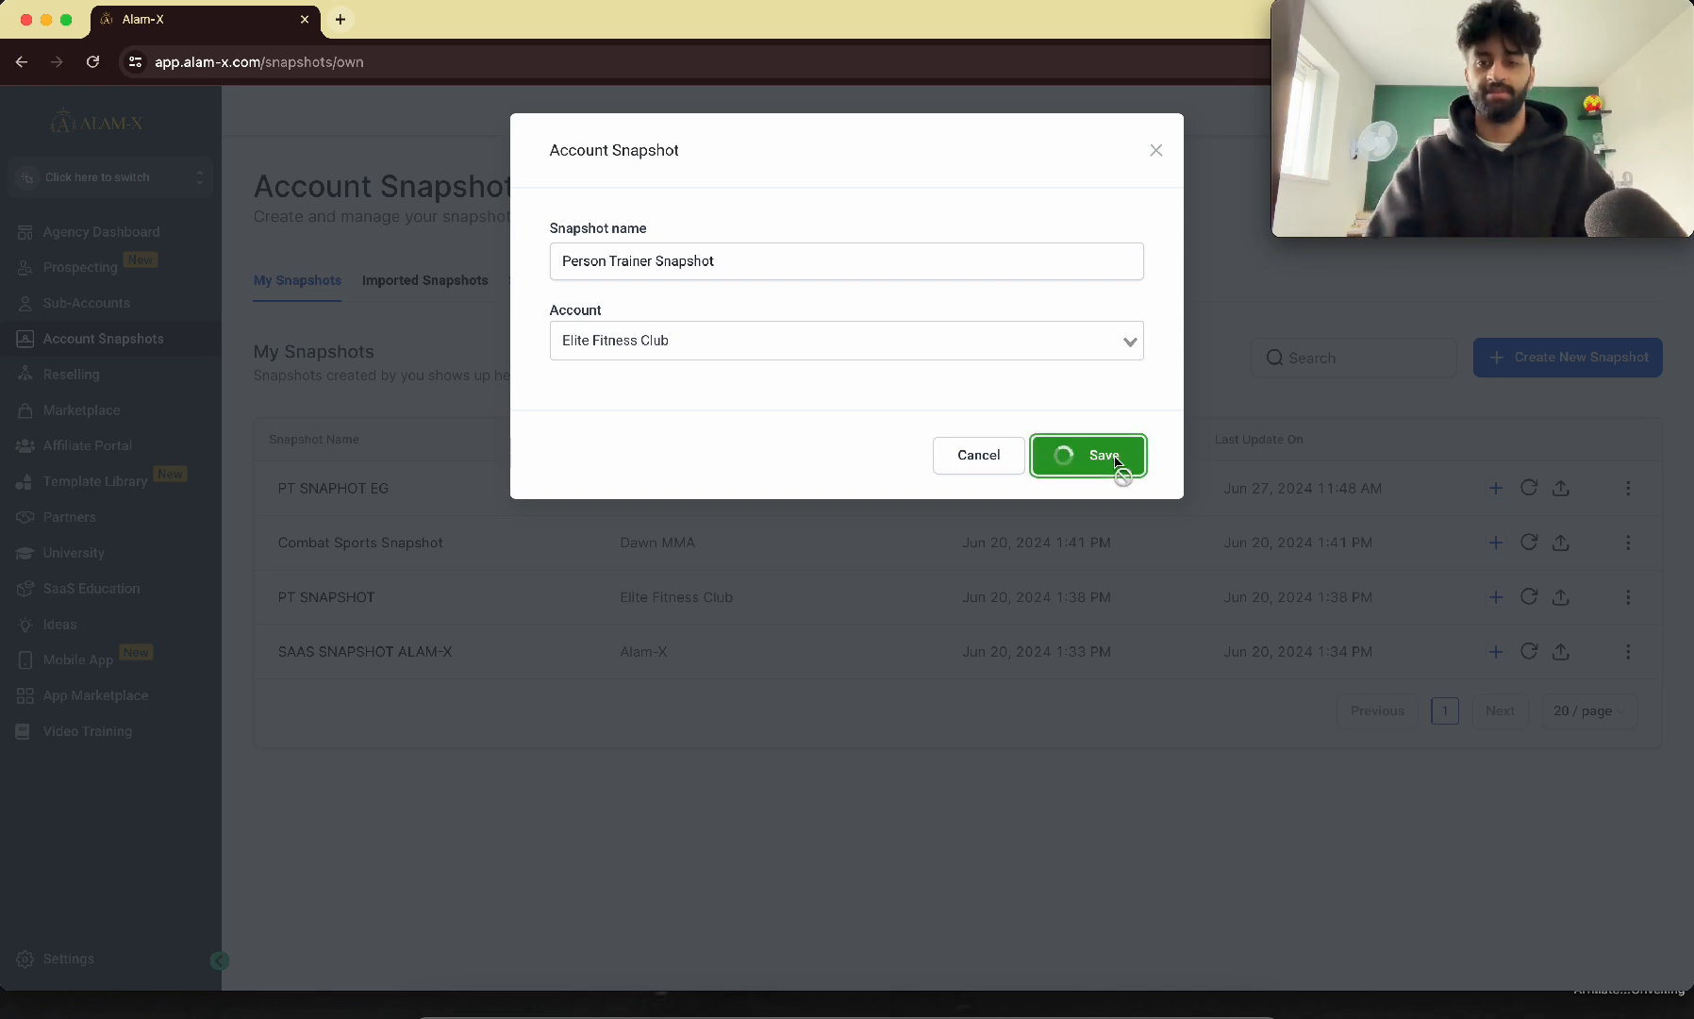
- Examine the Person Trainer Snapshot entry in the list of own snapshots
scroll(329, 426, up, 5)
drag(166, 590, 1157, 594)
click(693, 594)
scroll(693, 594, right, 5)
click(1156, 594)
scroll(1157, 595, down, 5)
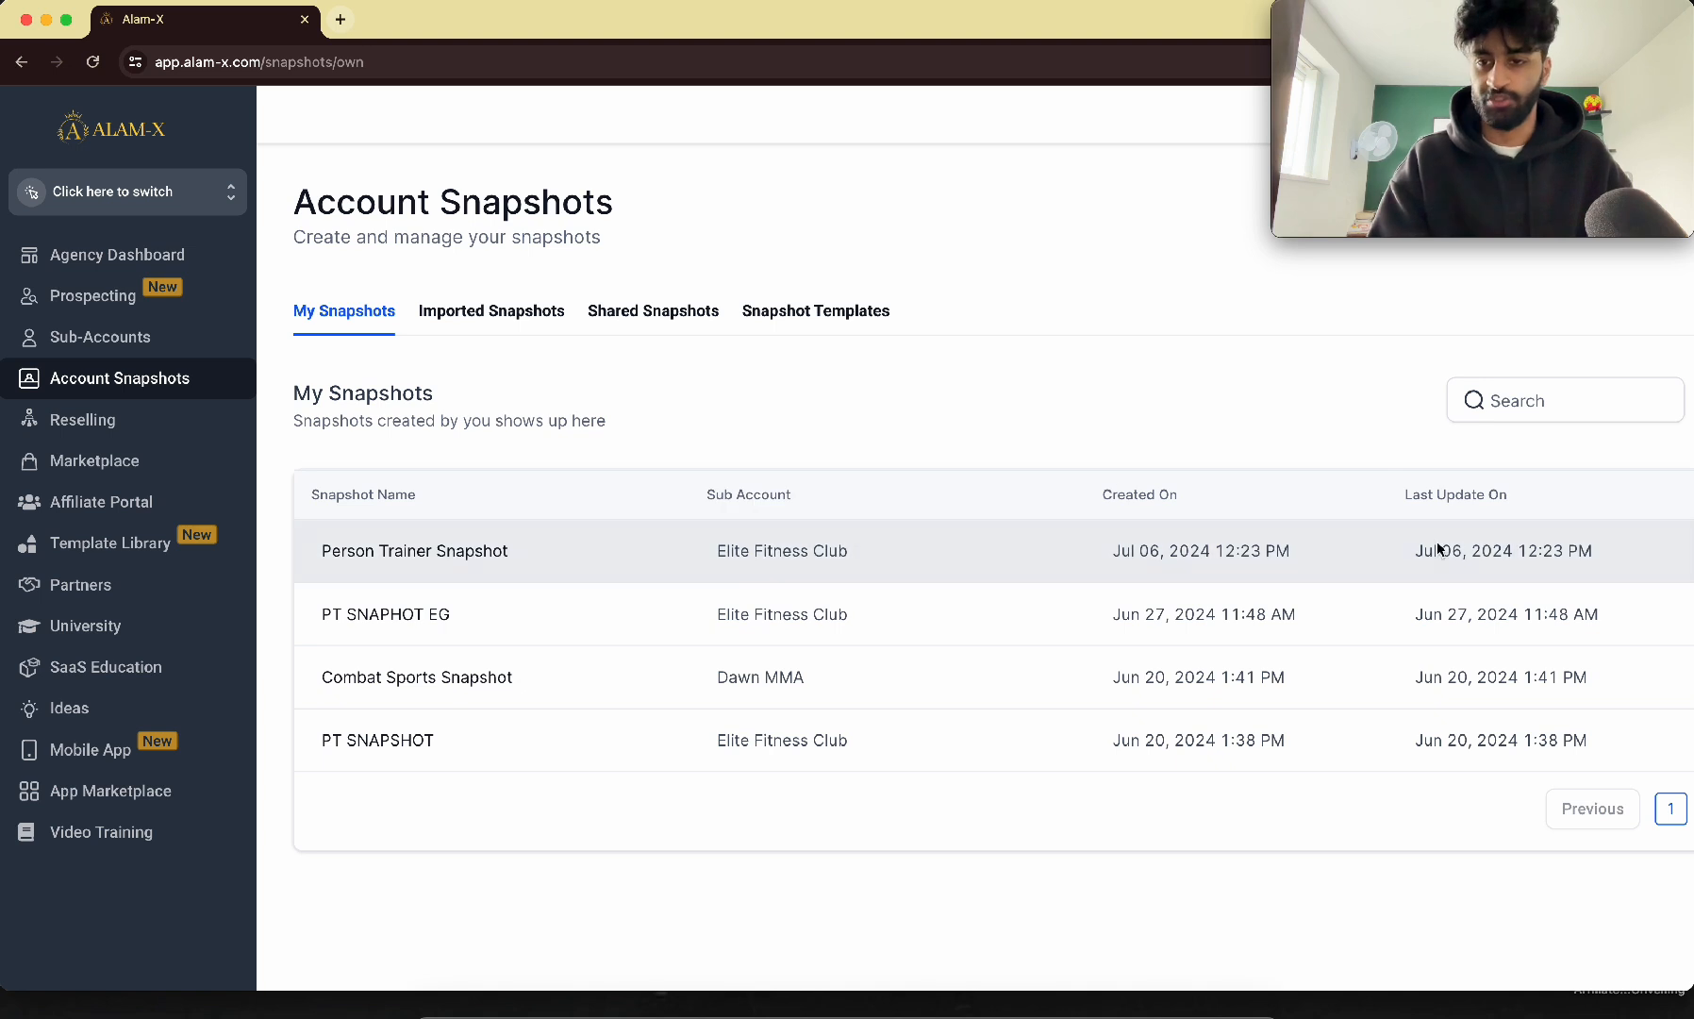
scroll(1298, 559, down, 2)
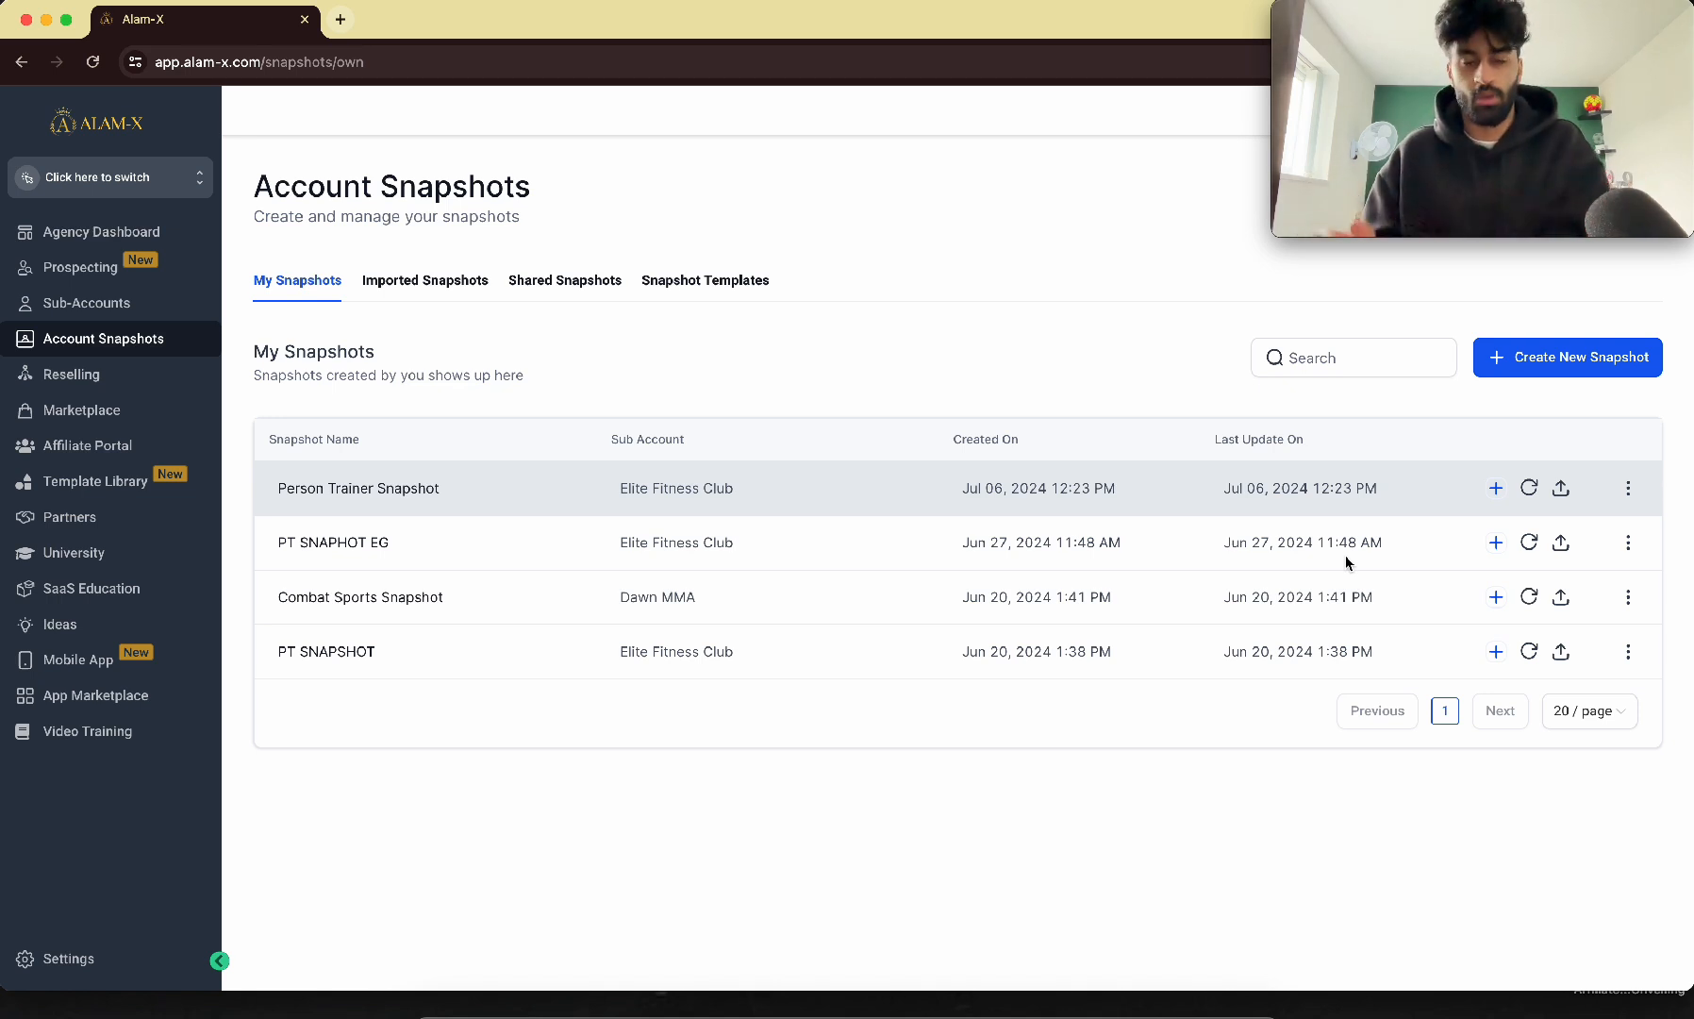
- Start a new sub-account based on the own snapshot Person Trainer Snapshot and open its blank account form
click(94, 303)
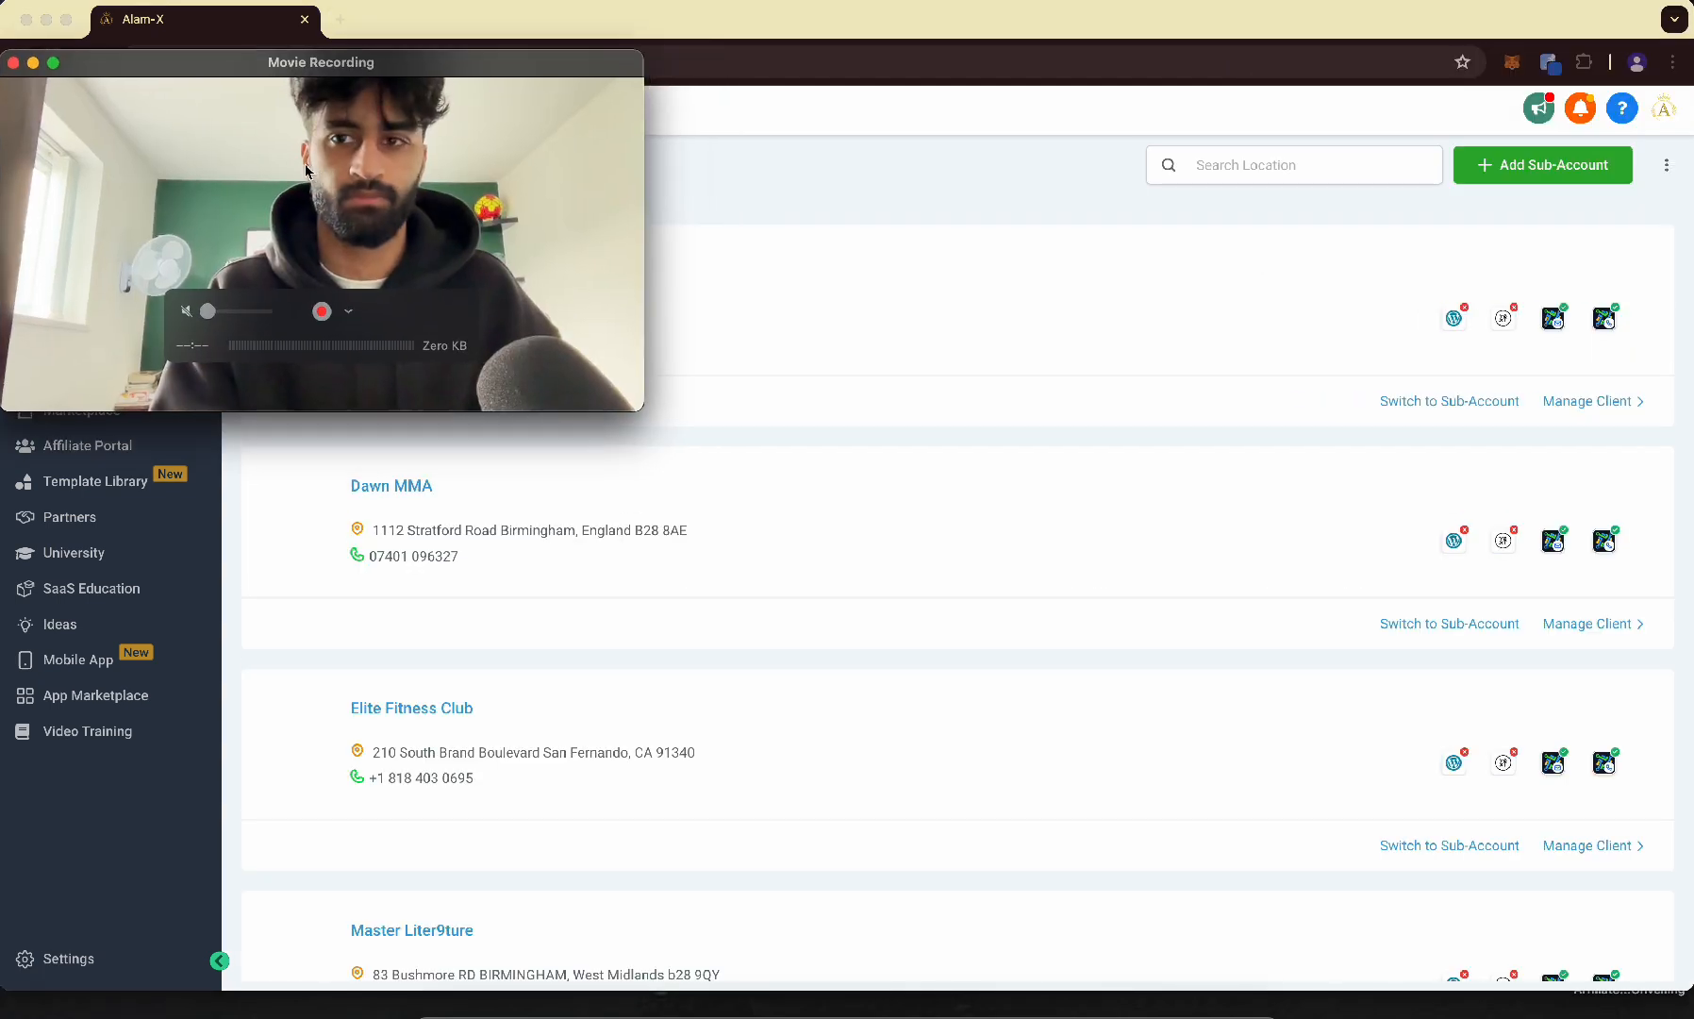
drag(71, 188, 816, 193)
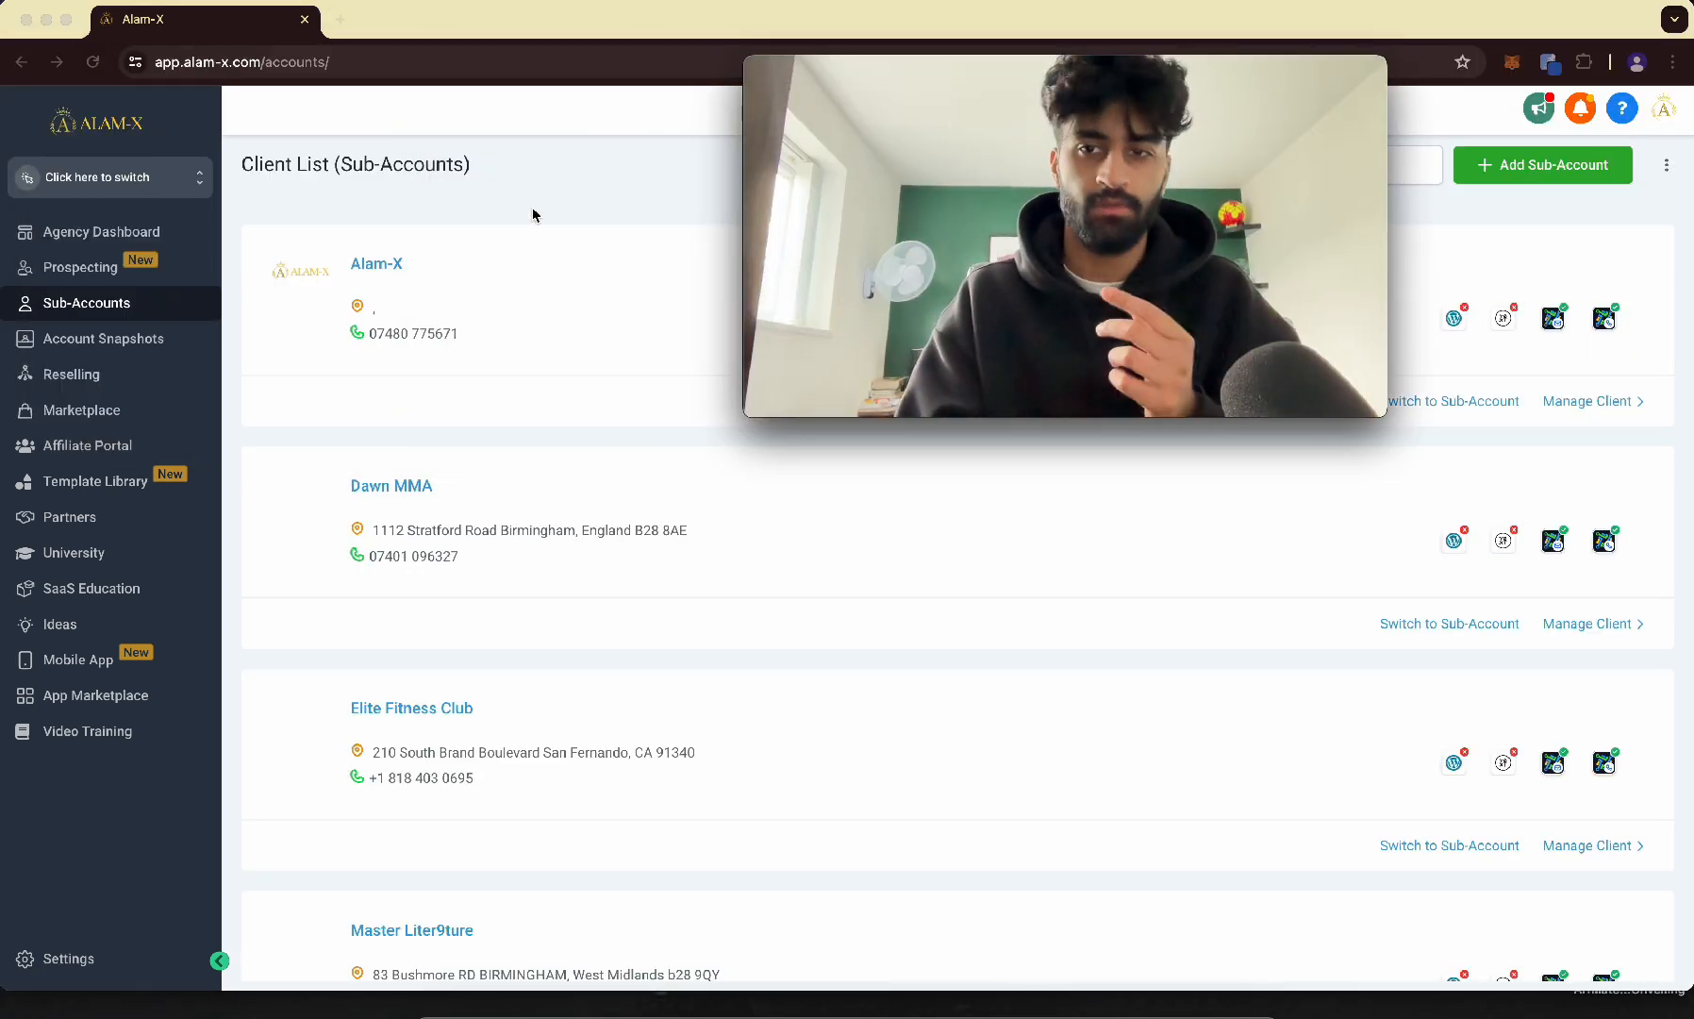
click(1530, 164)
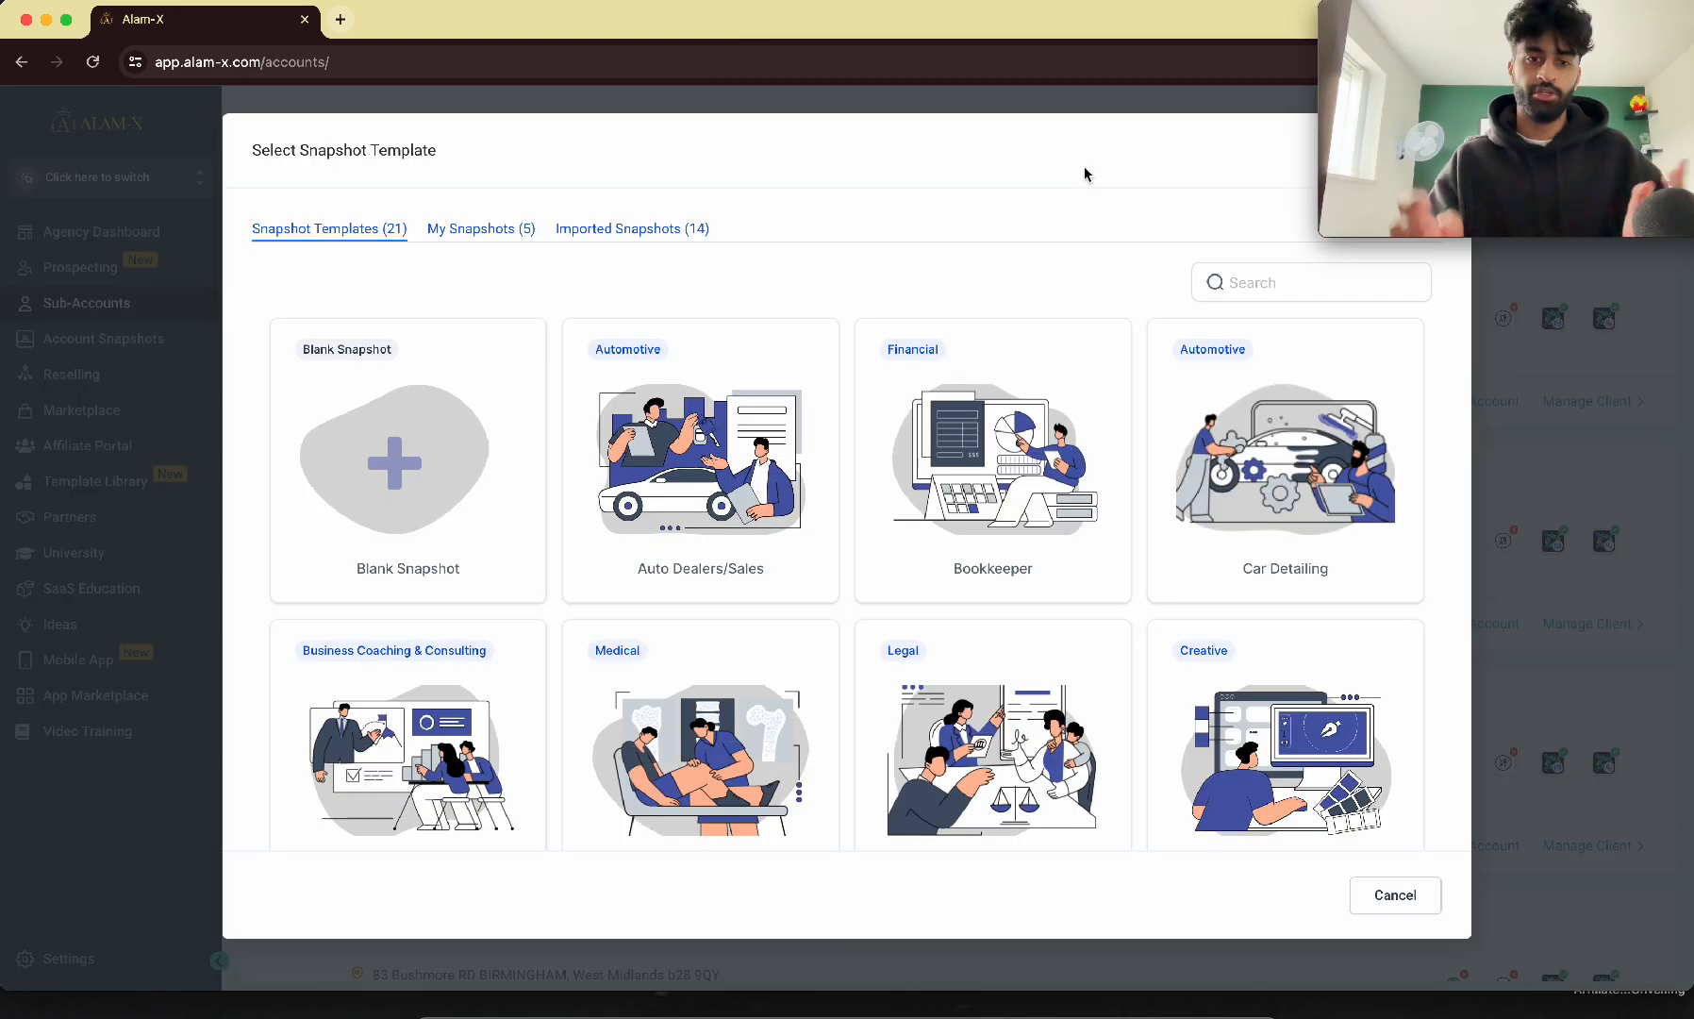
click(494, 231)
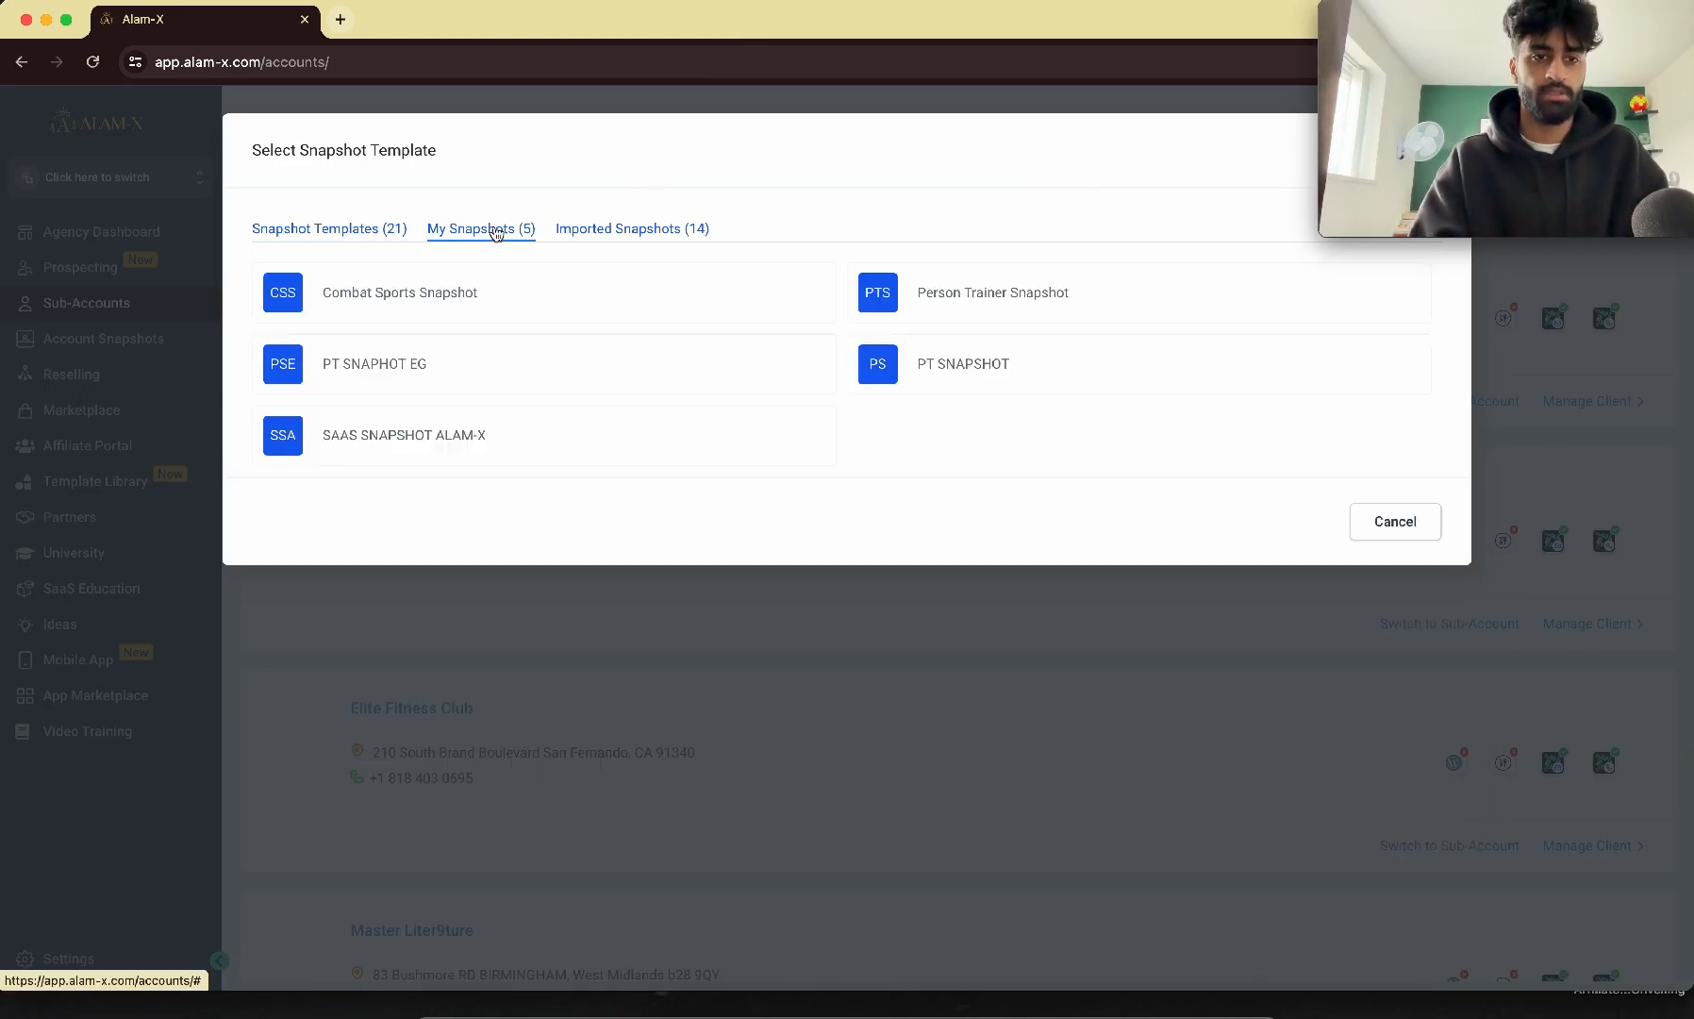
scroll(1114, 234, up, 5)
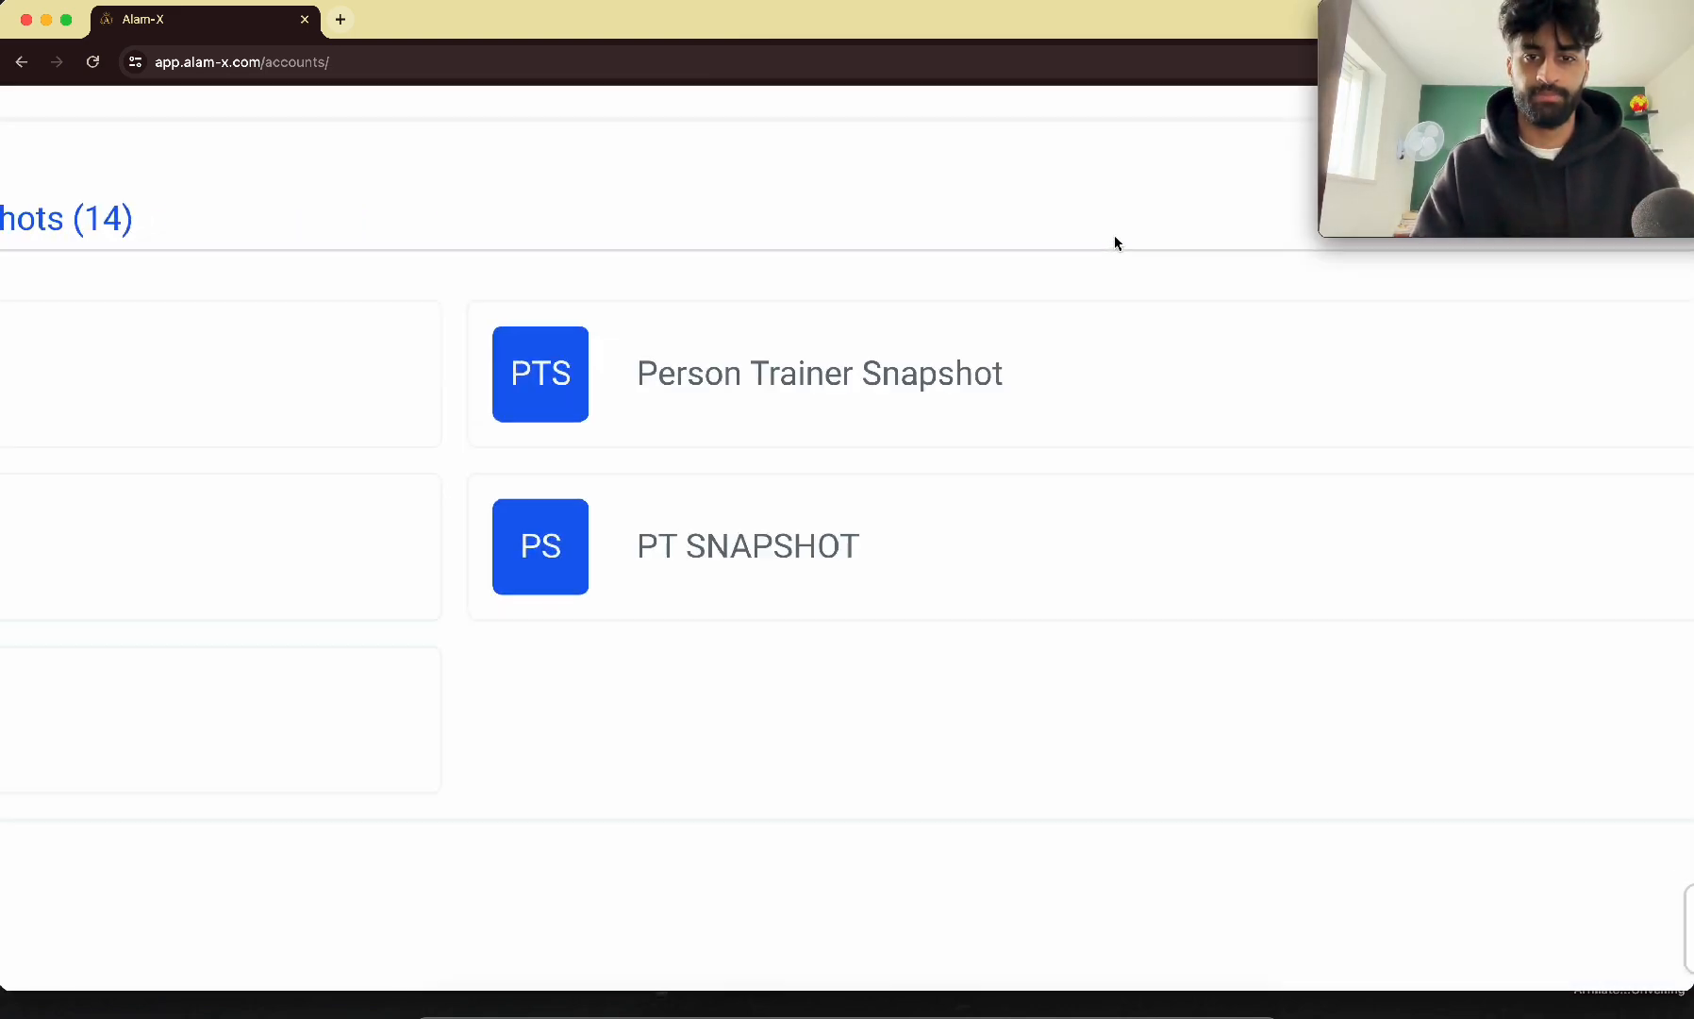
scroll(1000, 404, down, 5)
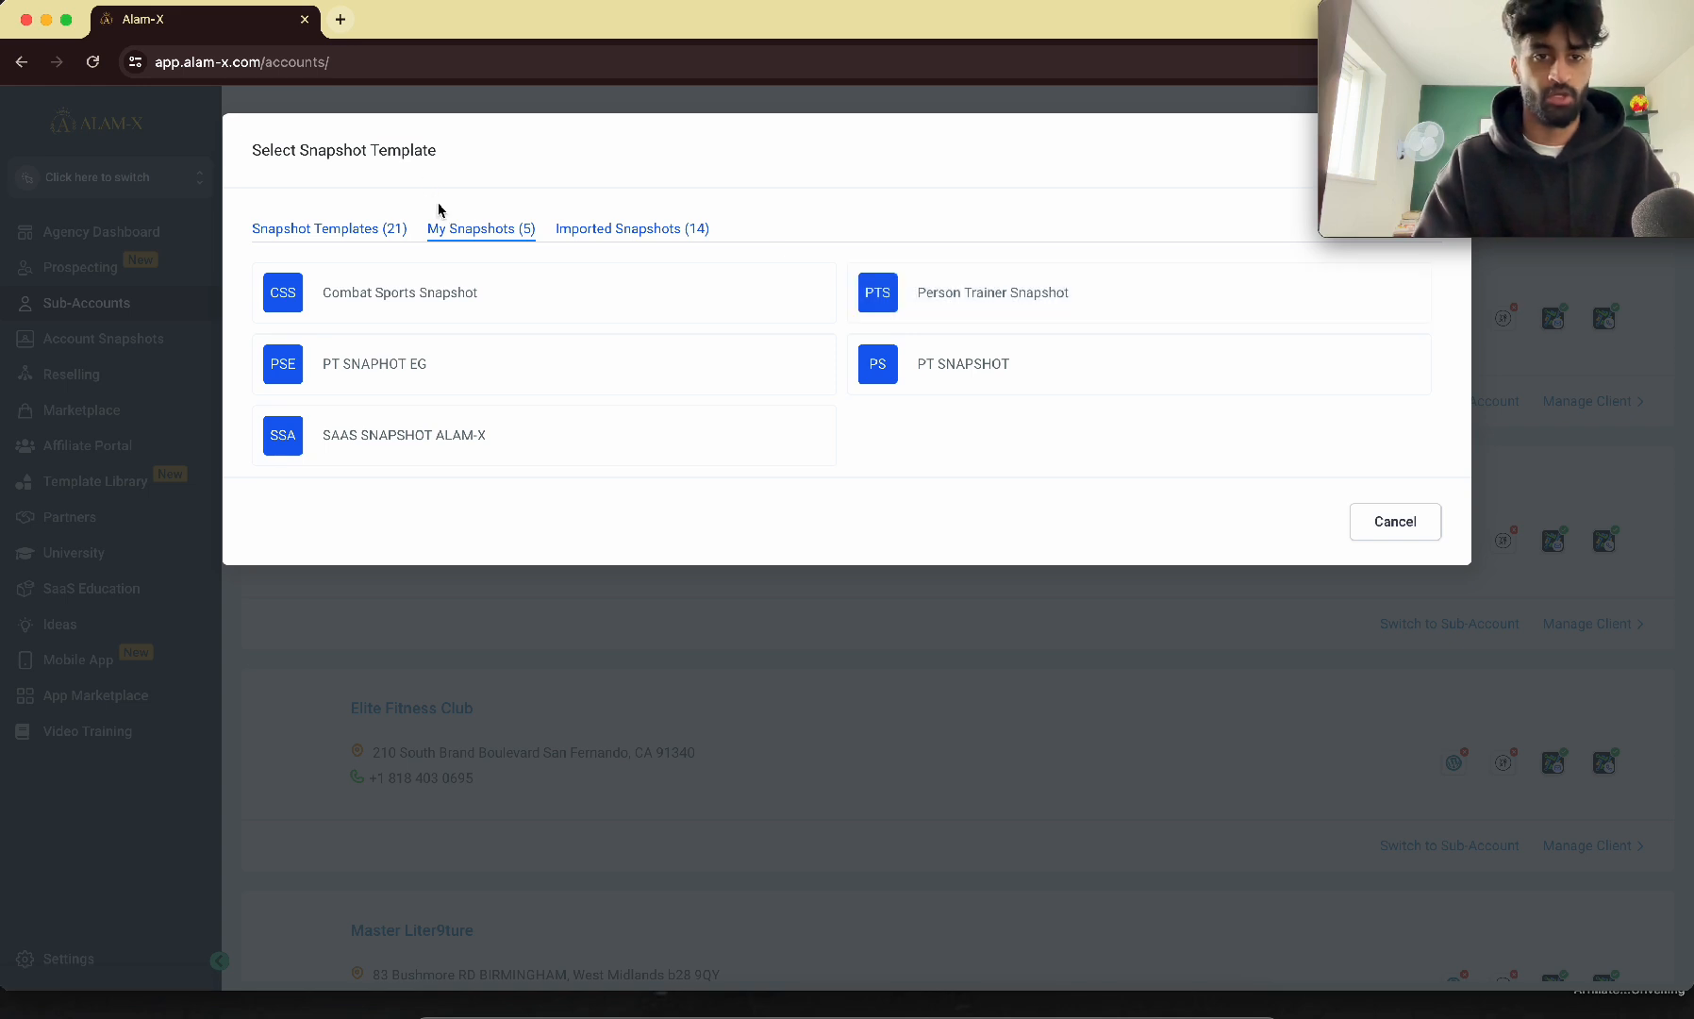
mouse_move(1076, 274)
click(1367, 298)
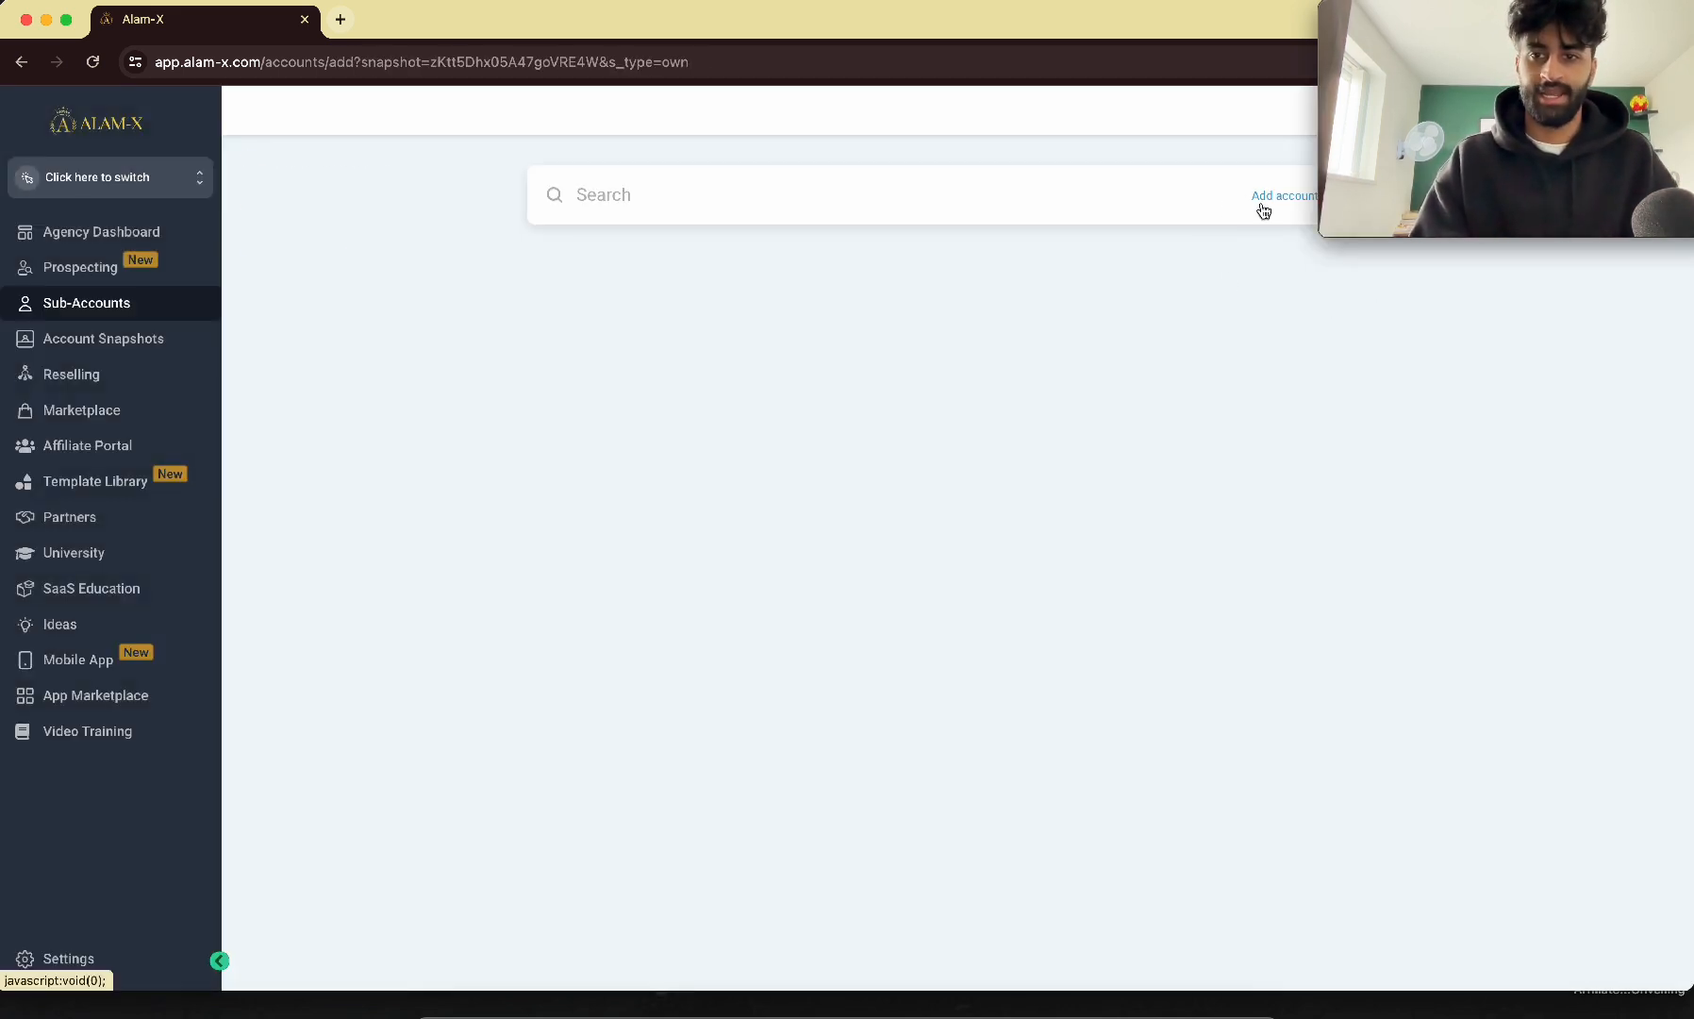
click(1264, 200)
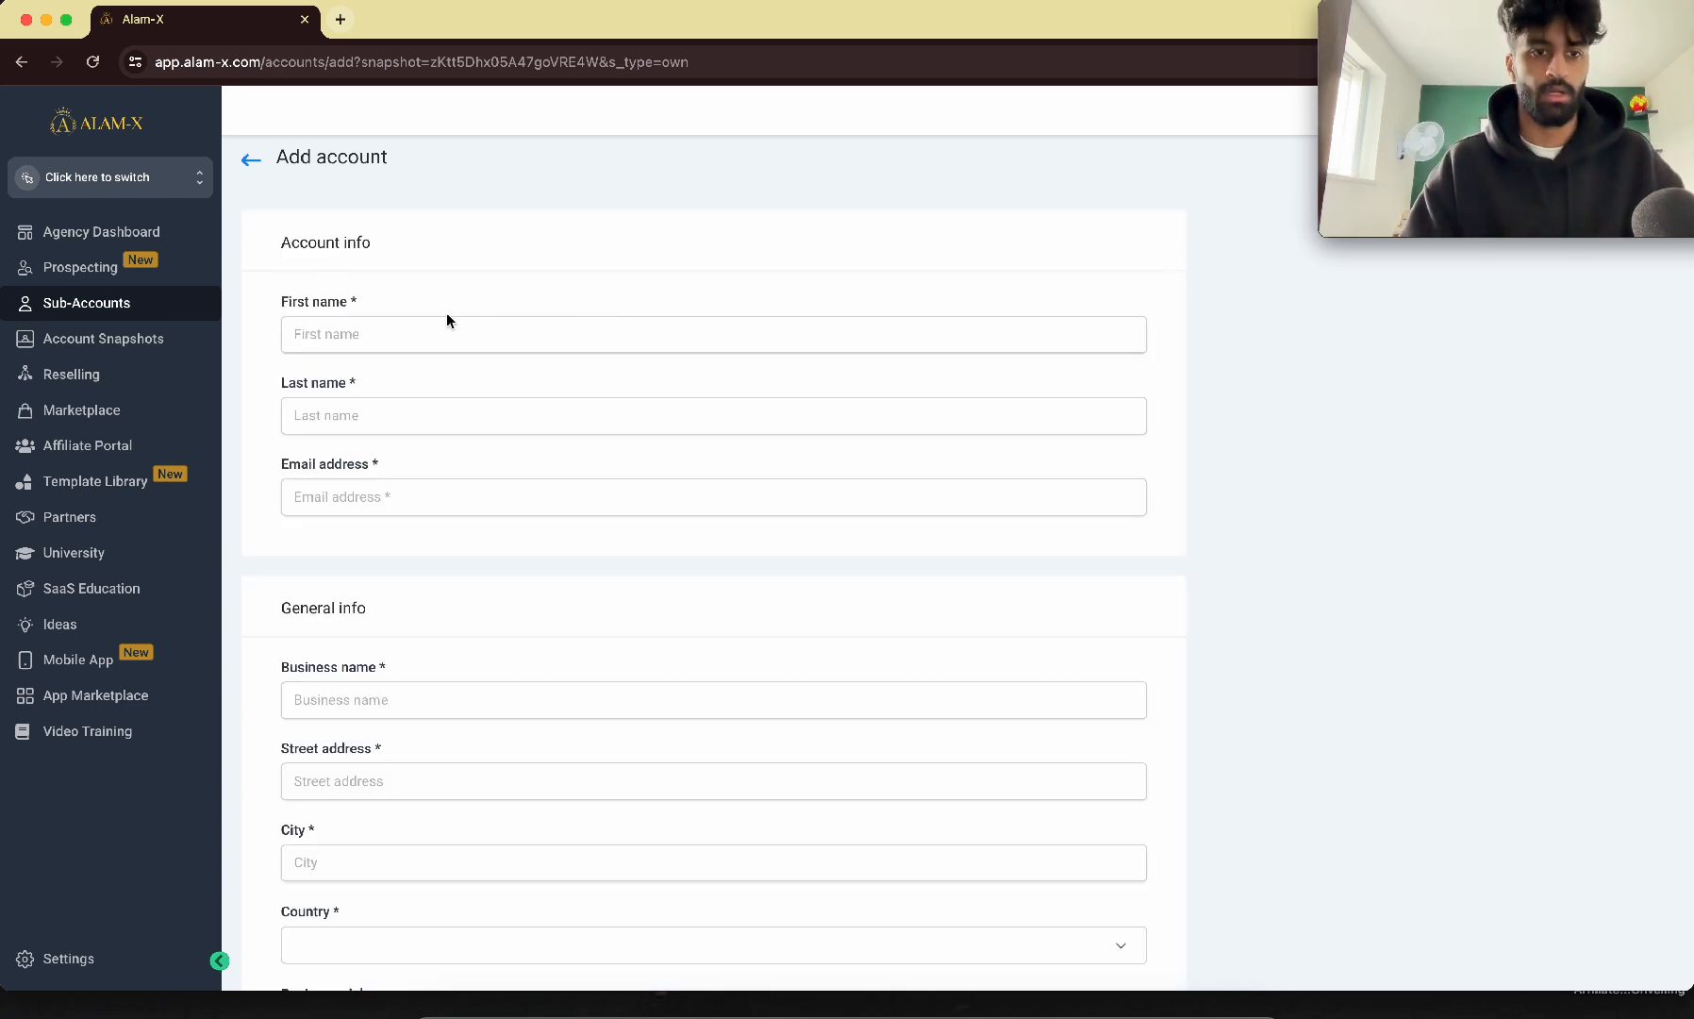
- Fill in the contact's name, email, phone and address, set the business name to "example", and save the account
click(433, 322)
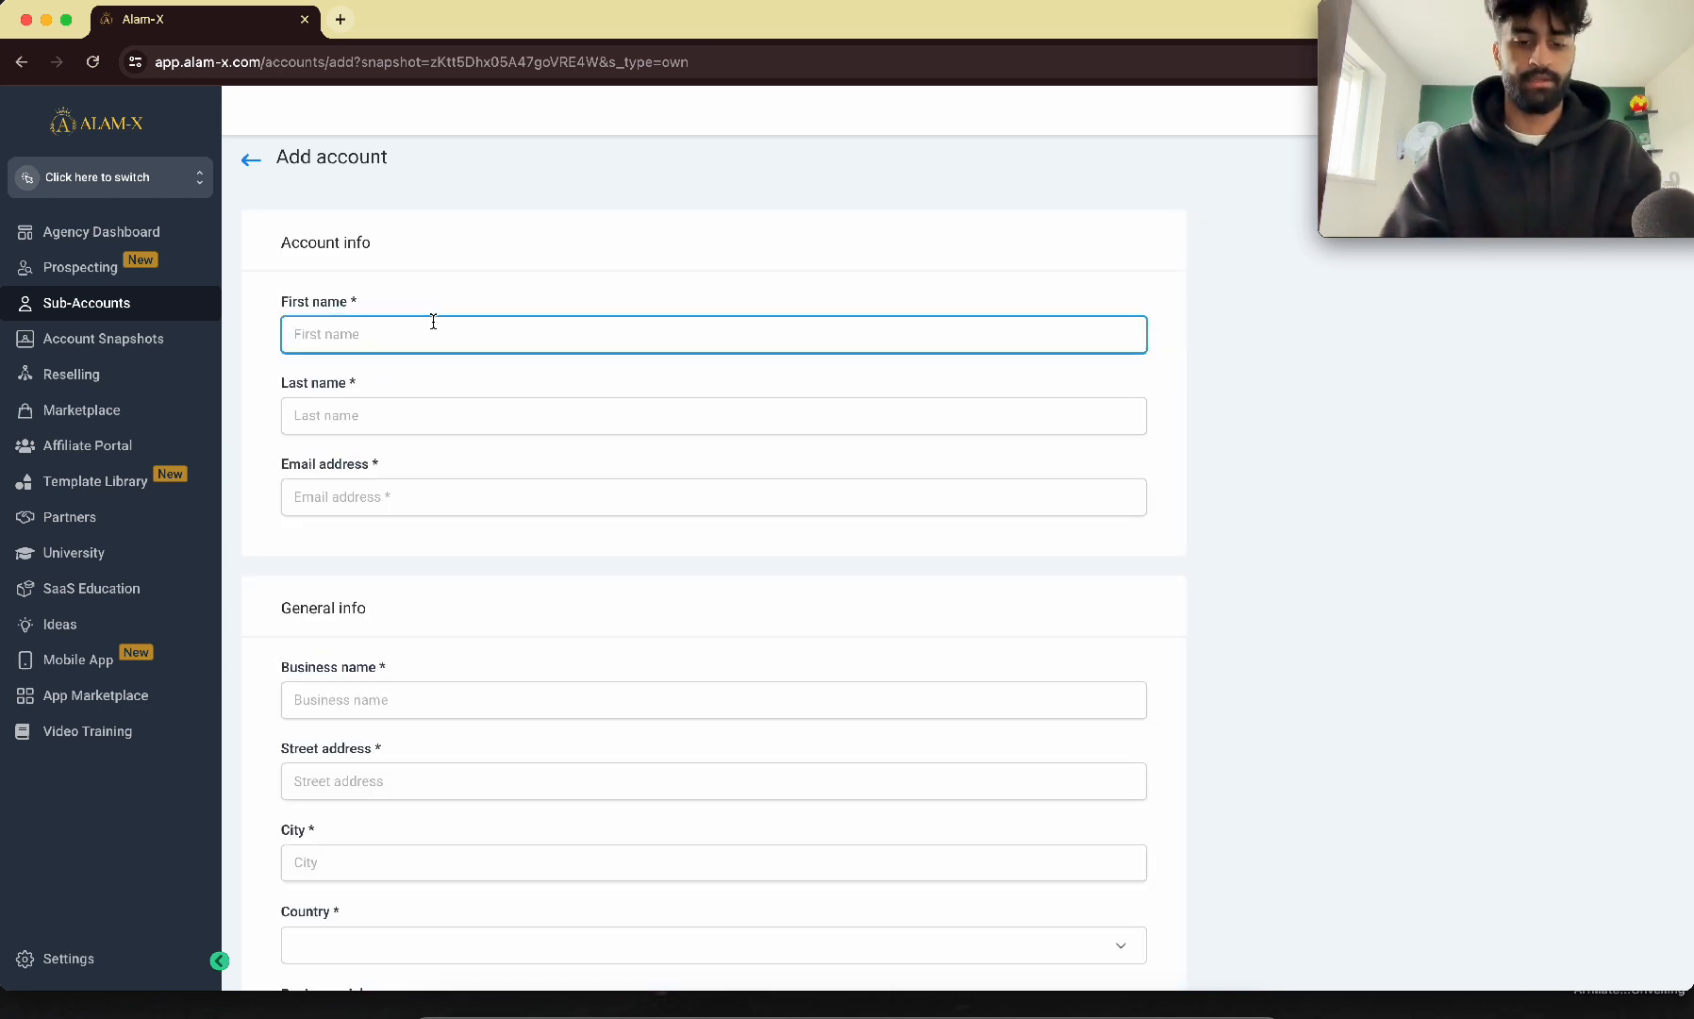
click(394, 414)
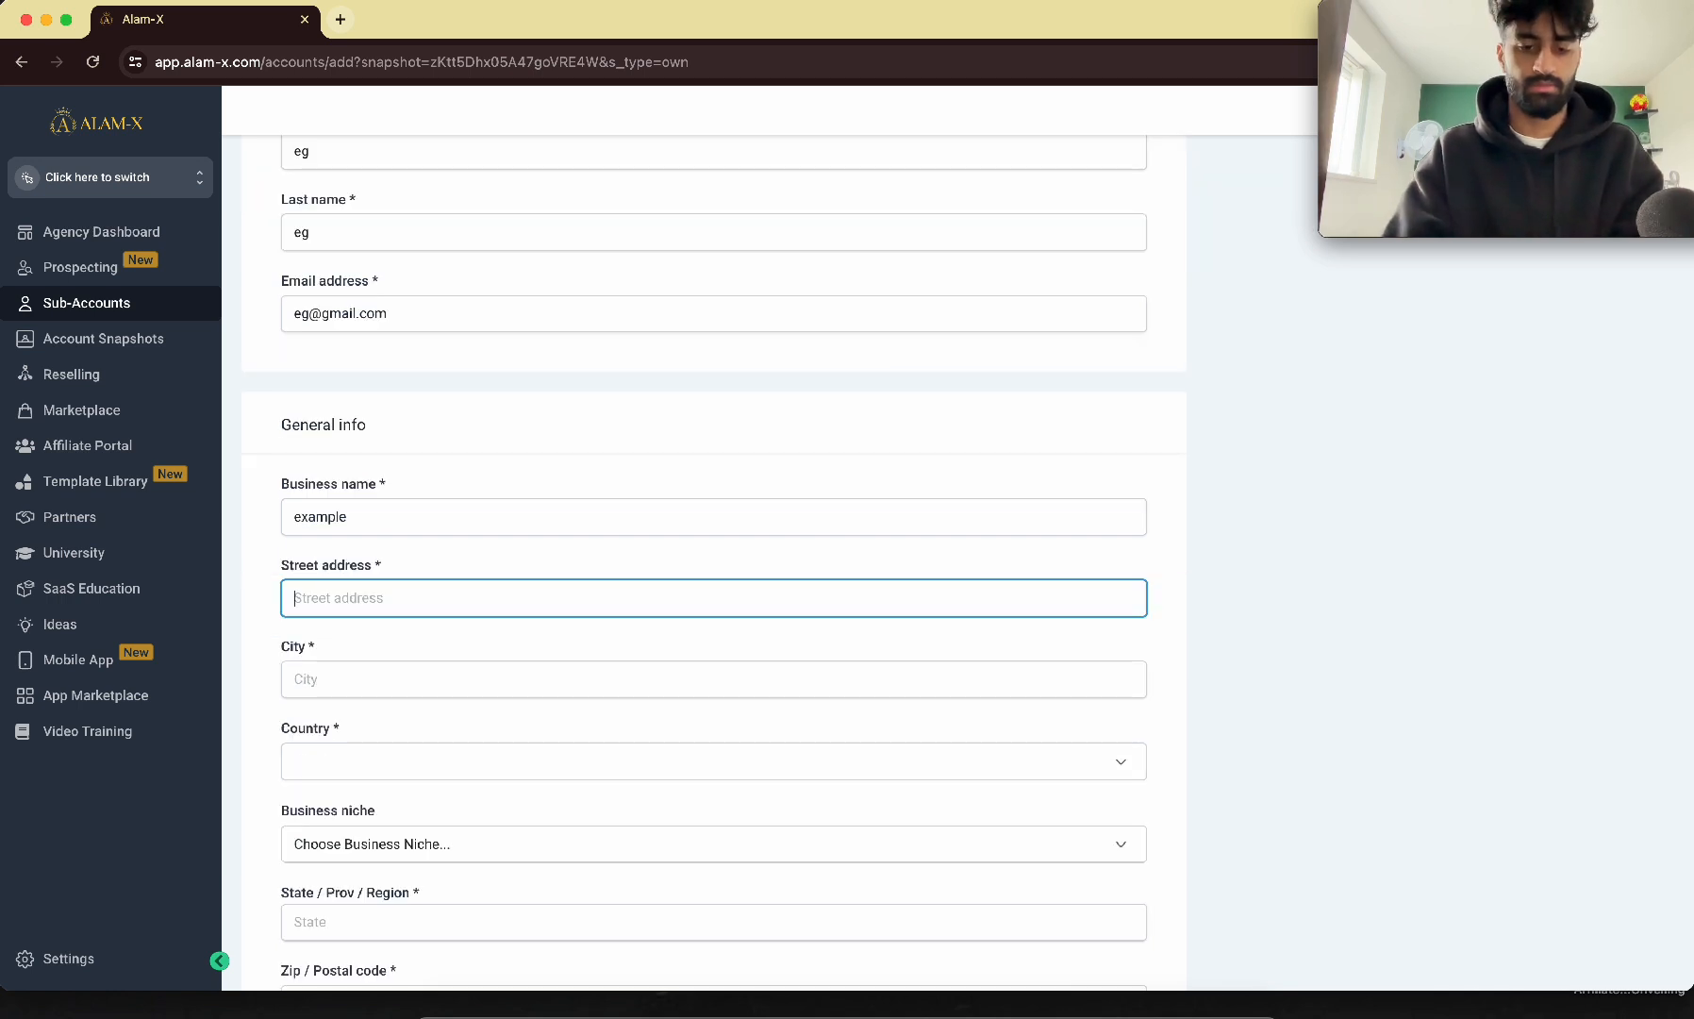
text(1)
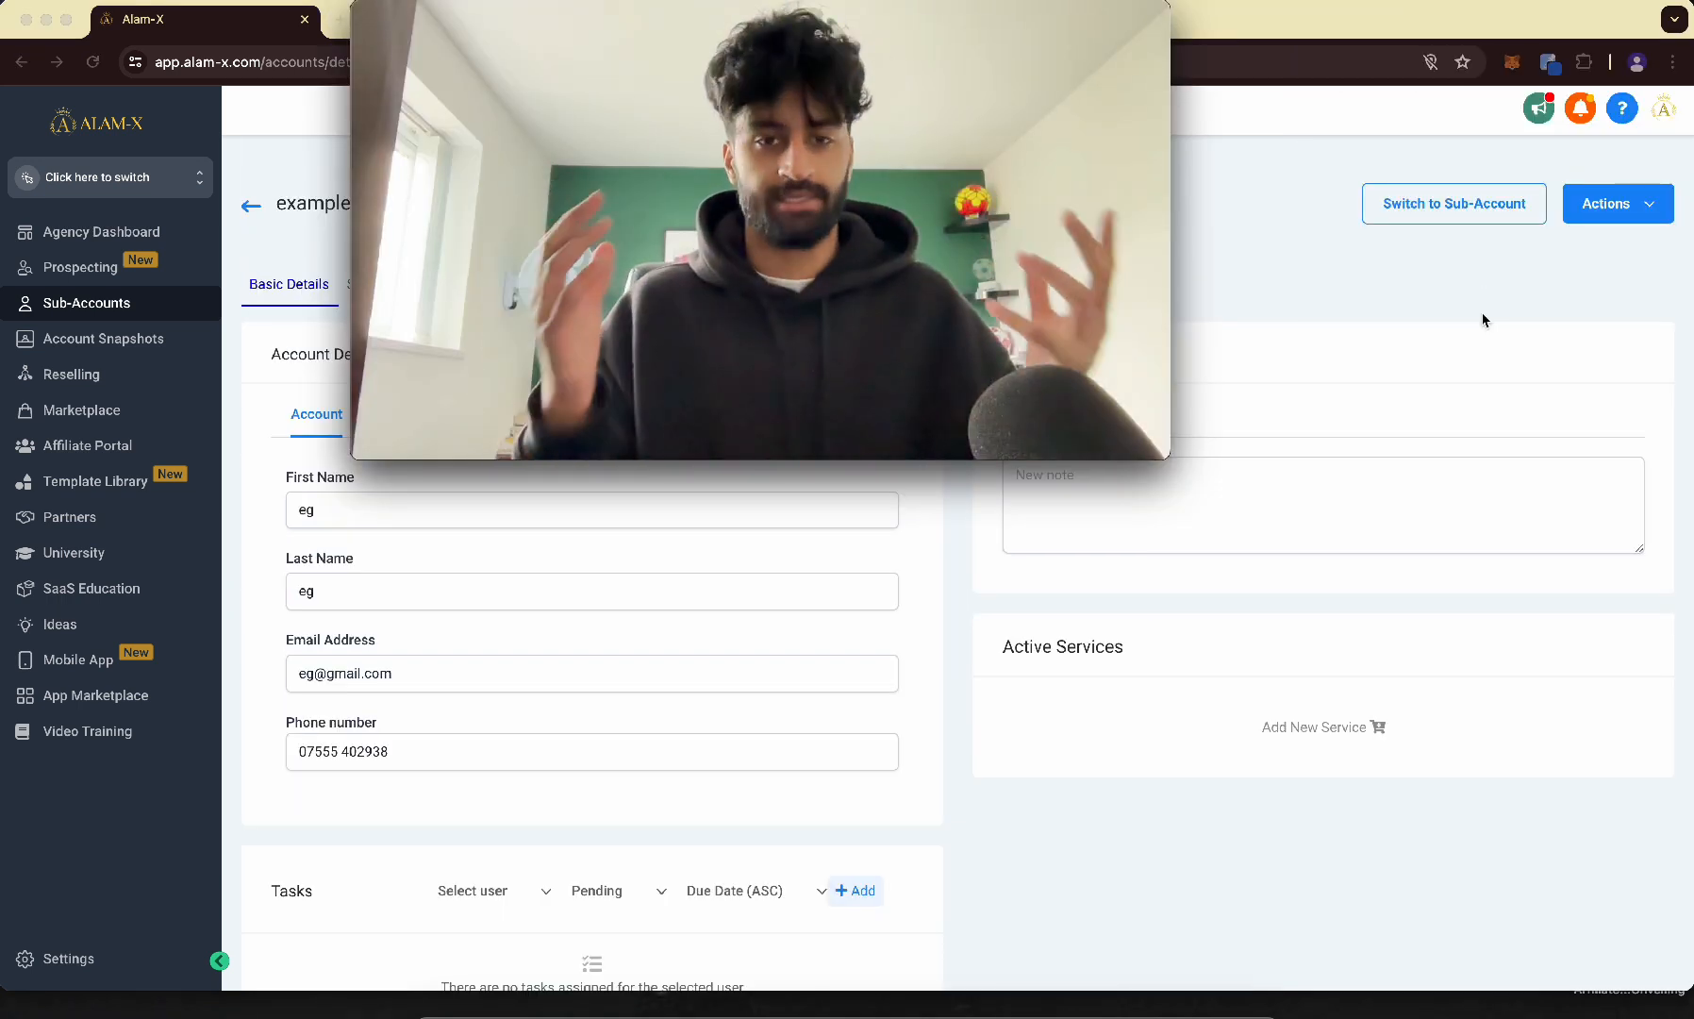
- Switch to the "example" sub-account
click(215, 185)
click(212, 180)
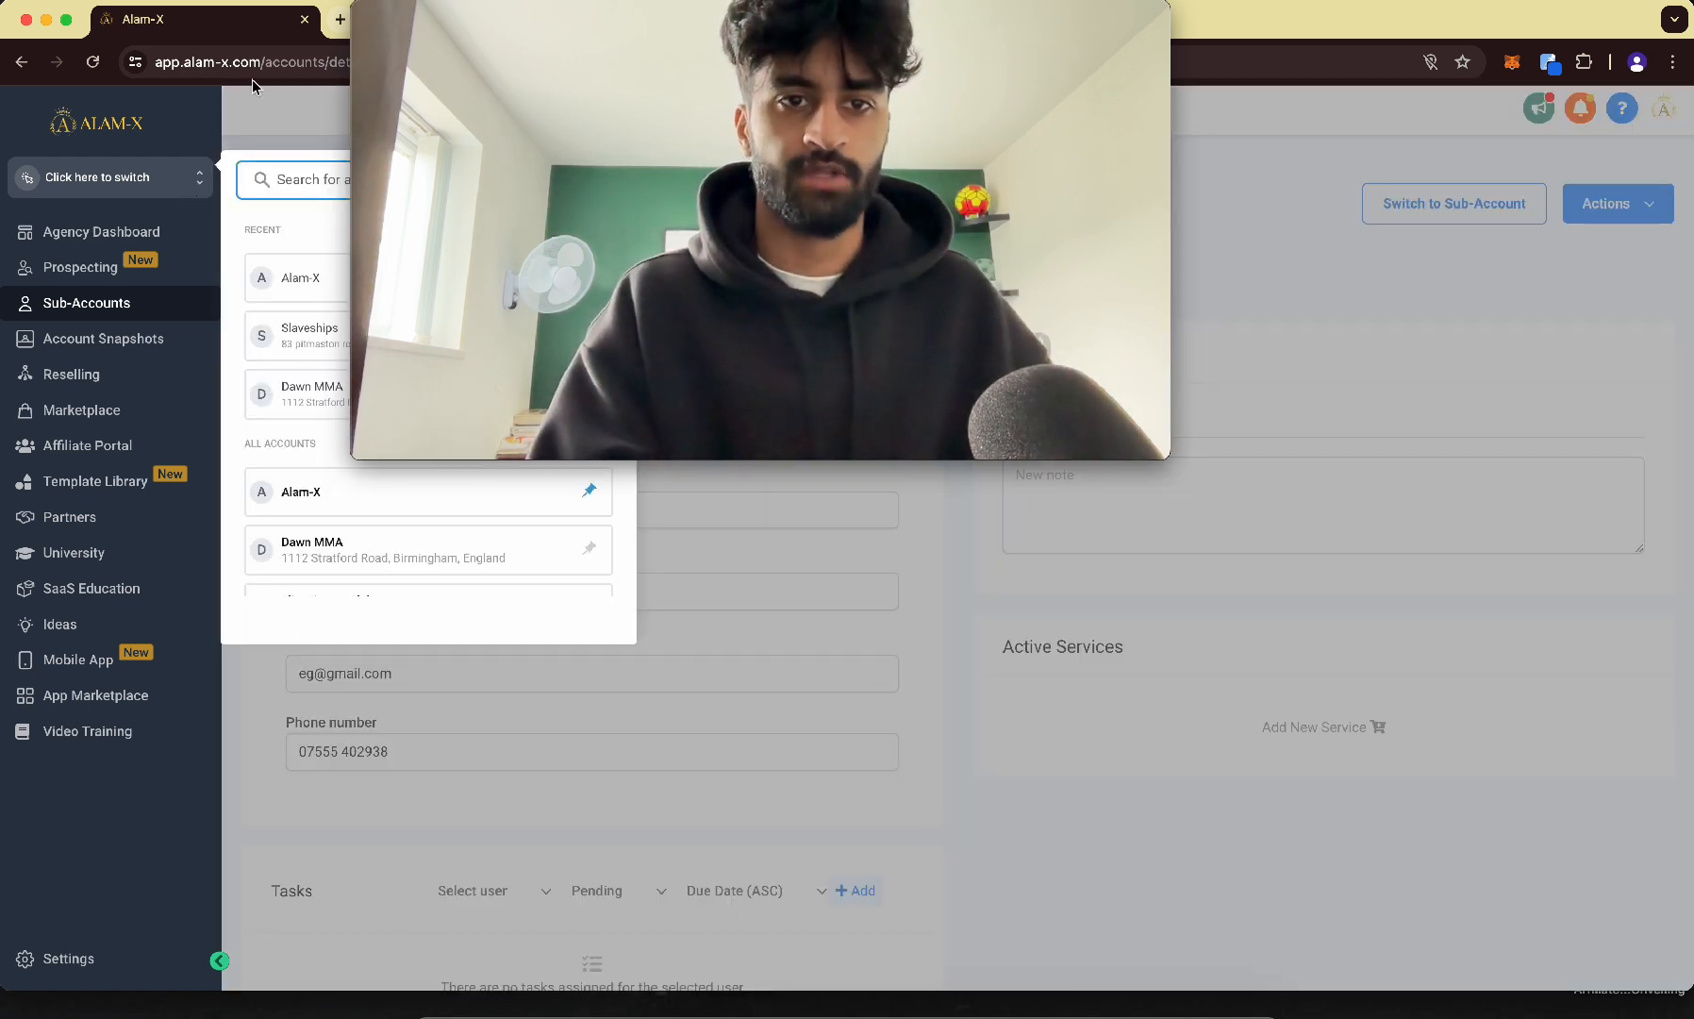
scroll(316, 416, up, 1)
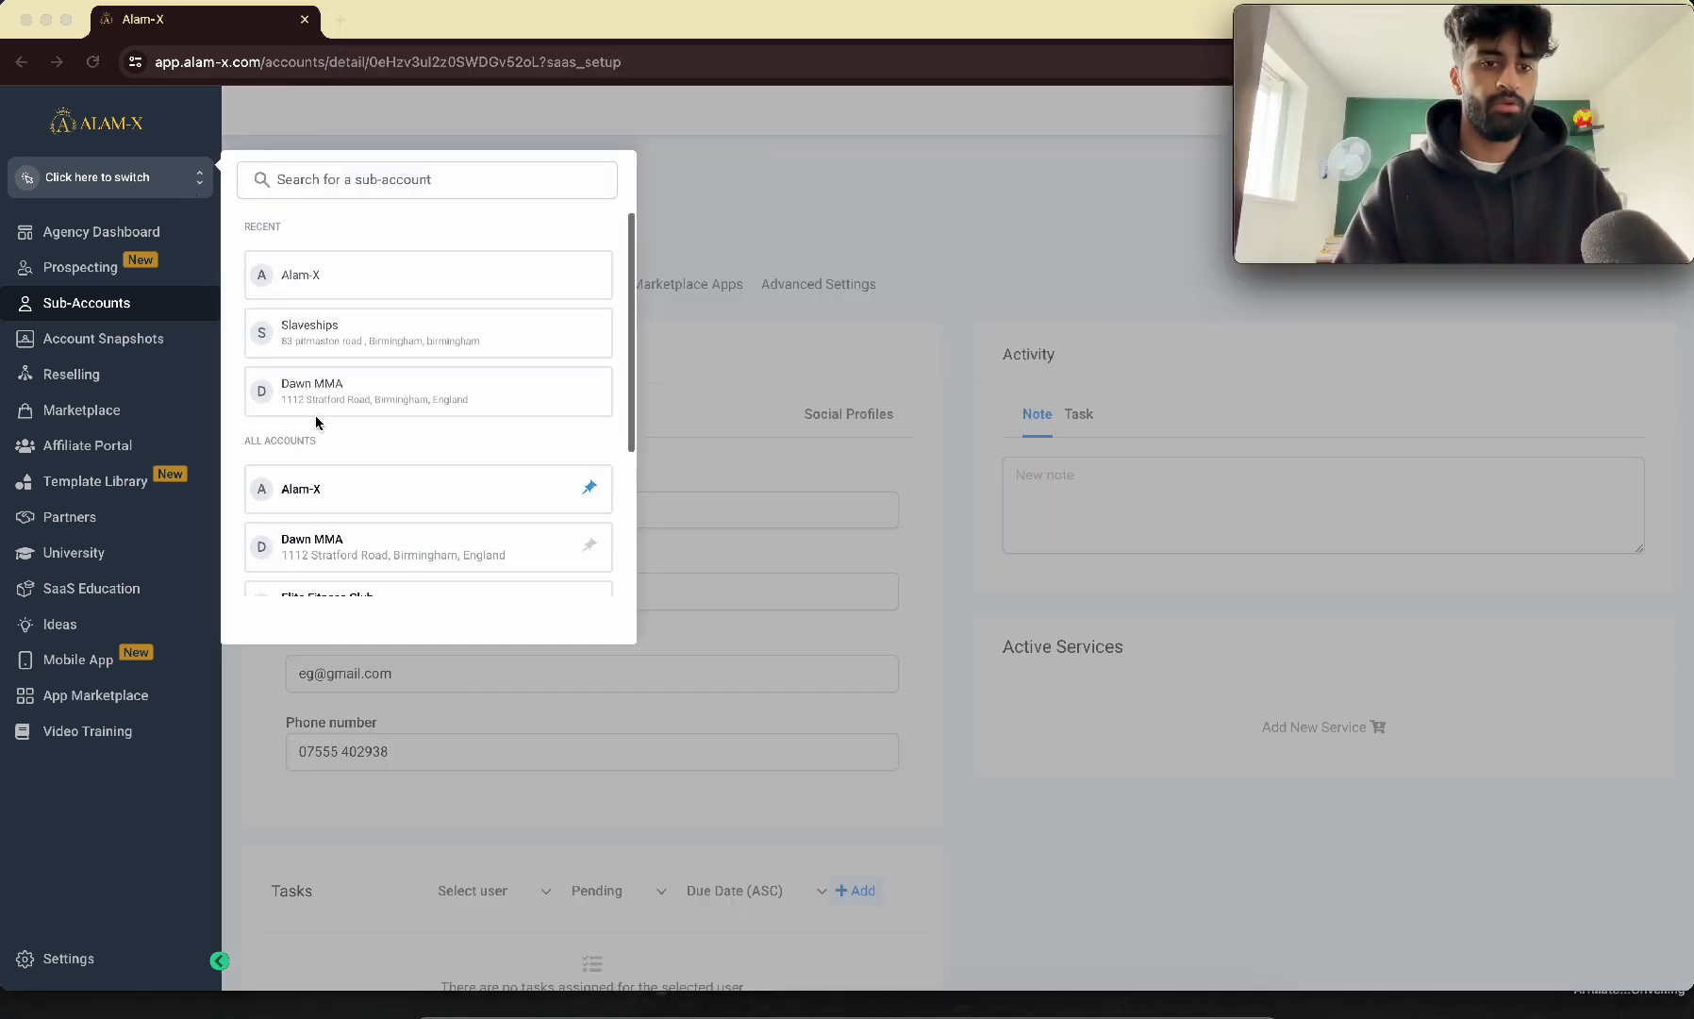
scroll(316, 421, down, 3)
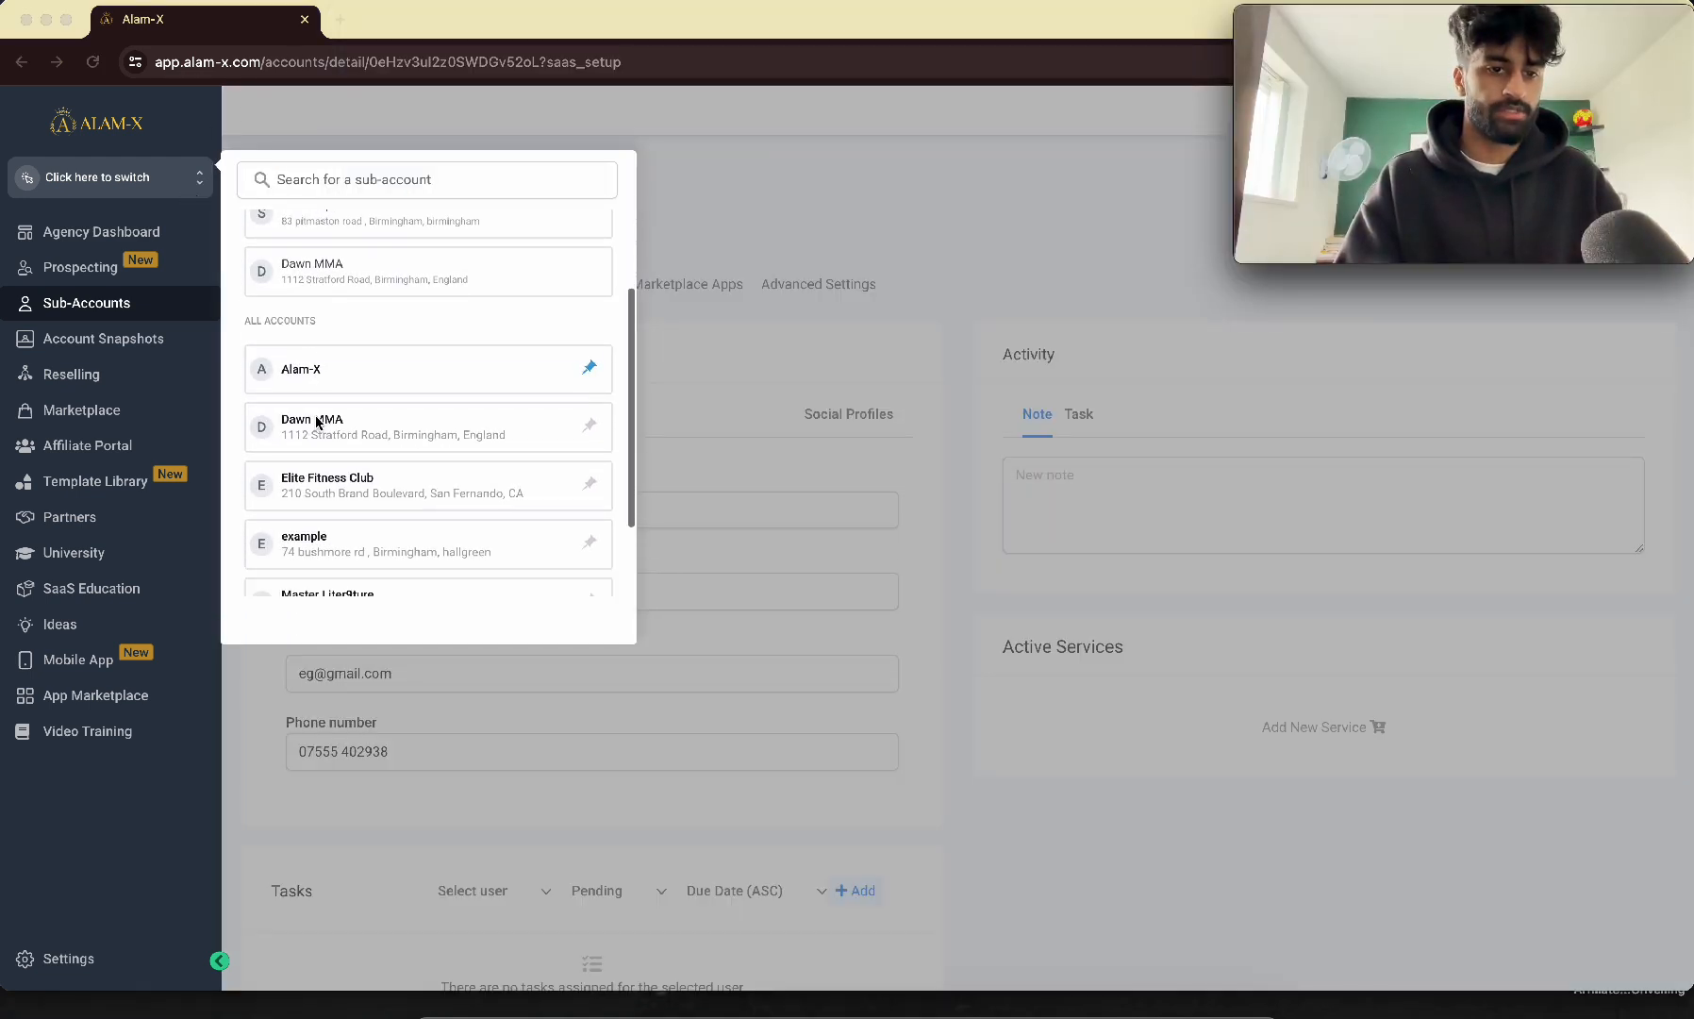
click(307, 518)
scroll(307, 516, up, 5)
click(391, 551)
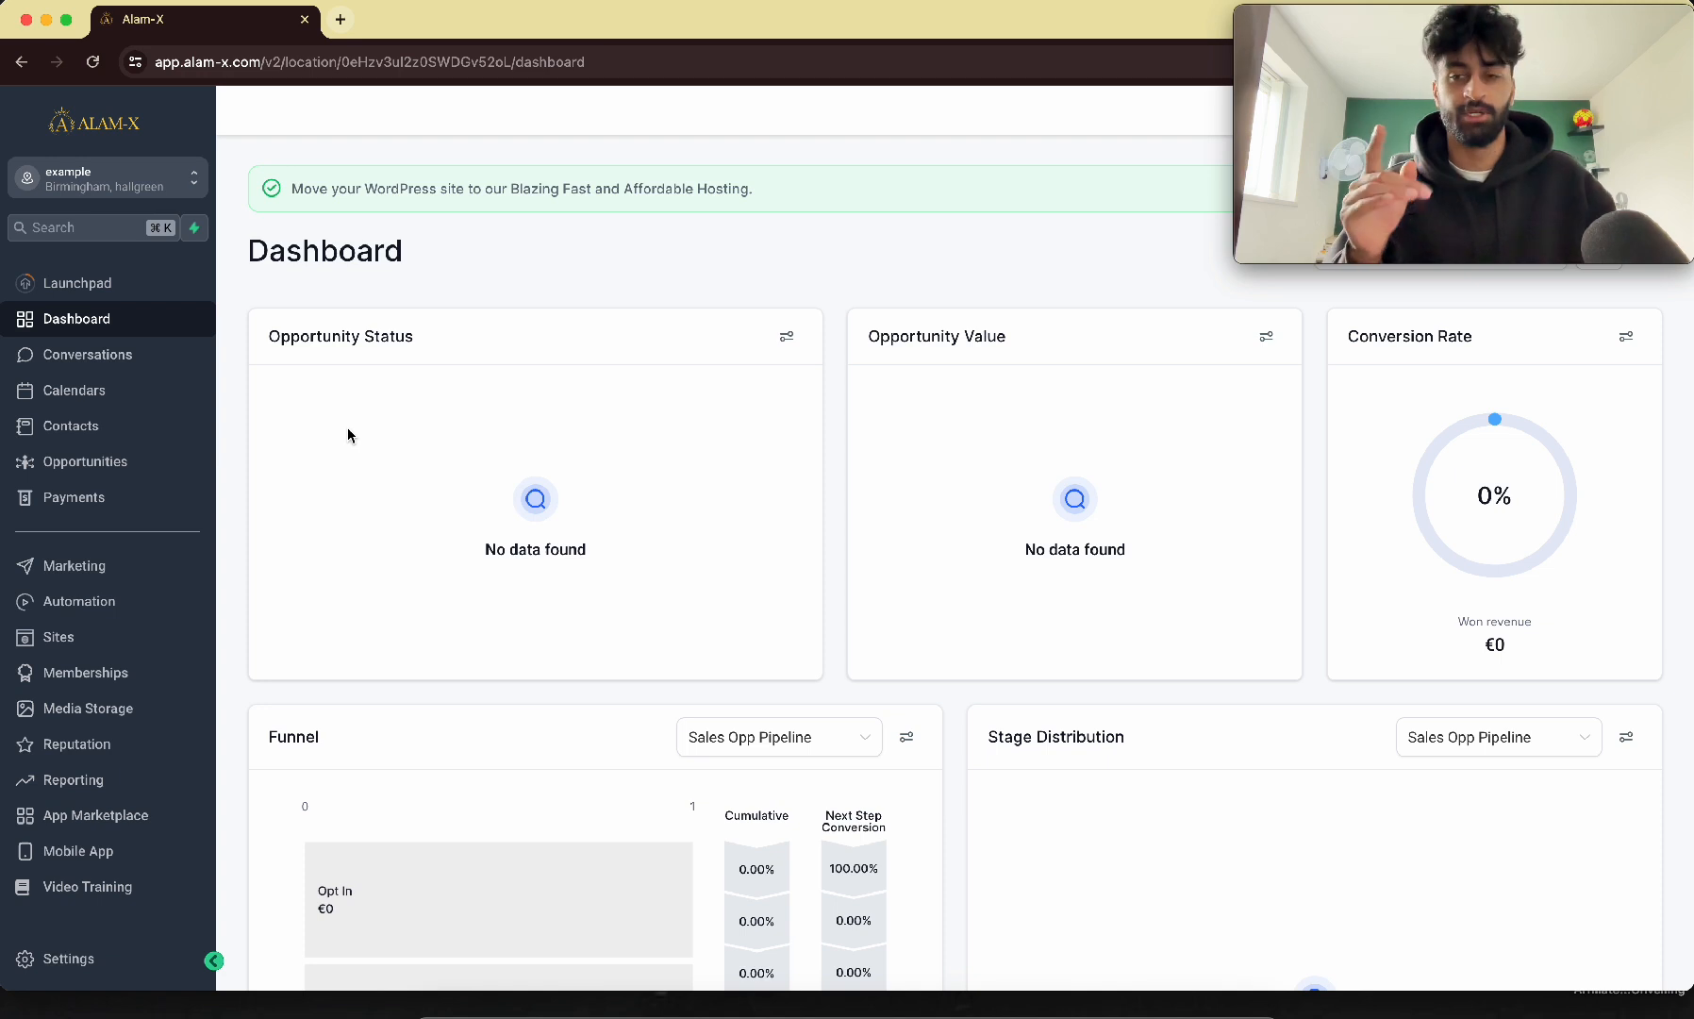
- Open the Elite Fitness Club - ALAM X website under Sites, preview its Home page and return to the page list
click(66, 638)
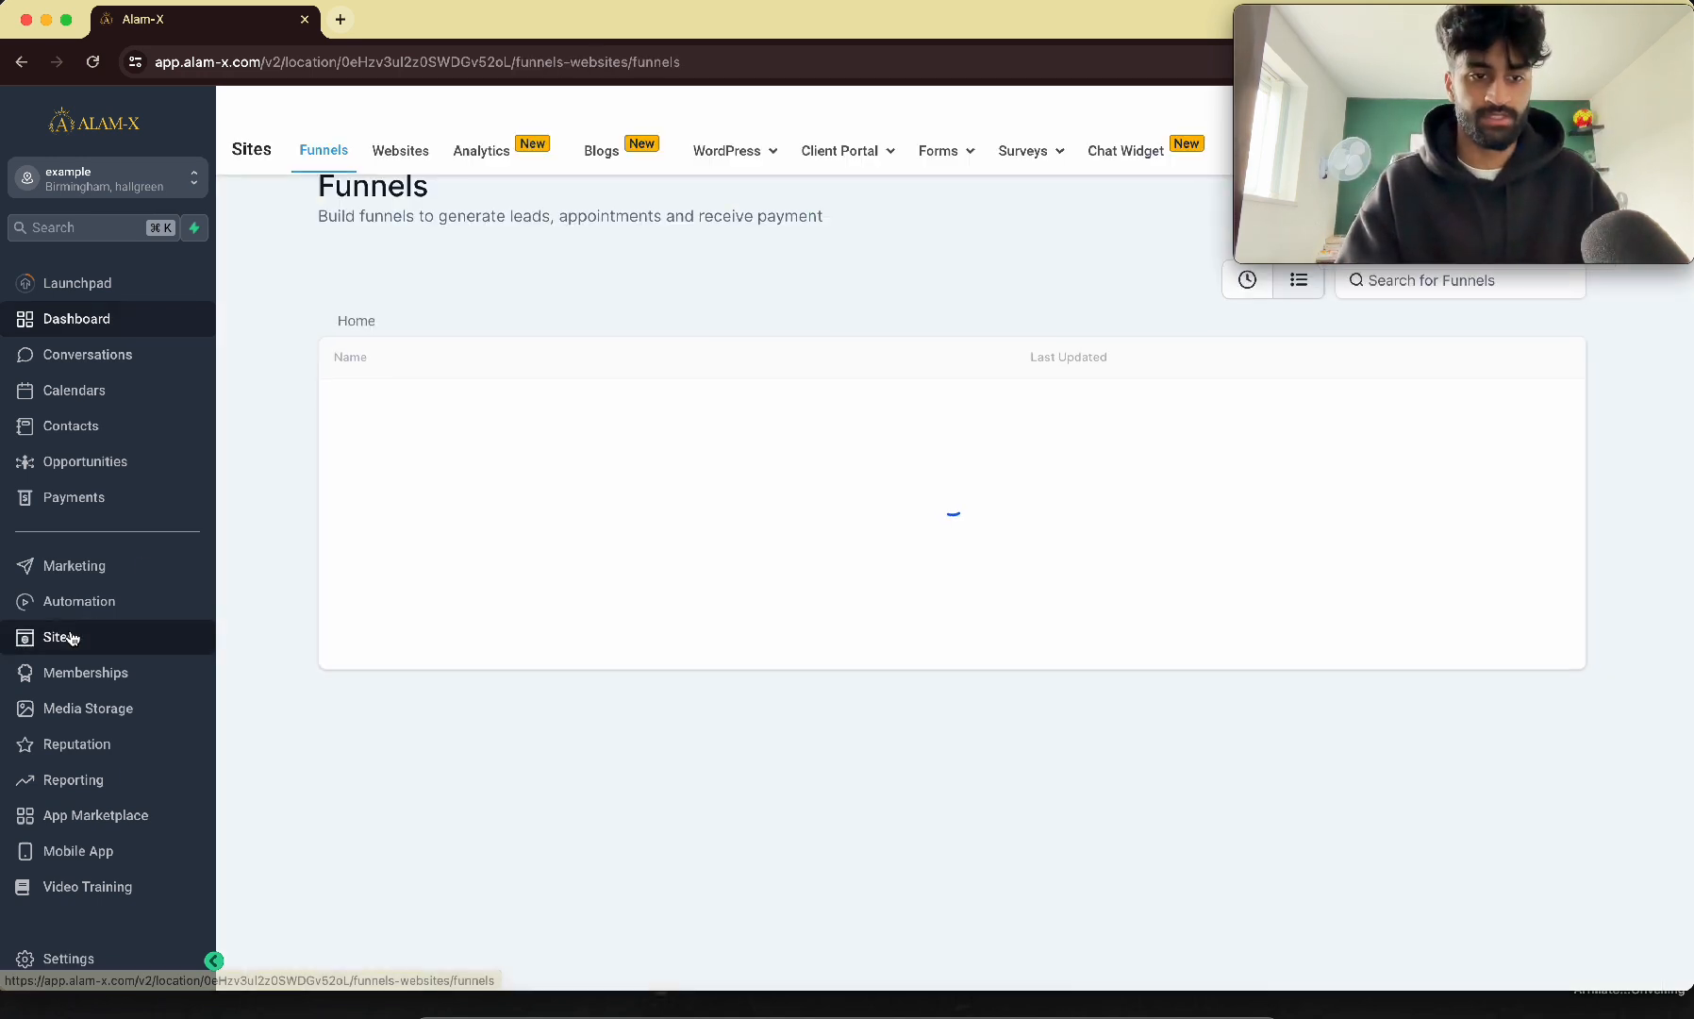
click(504, 445)
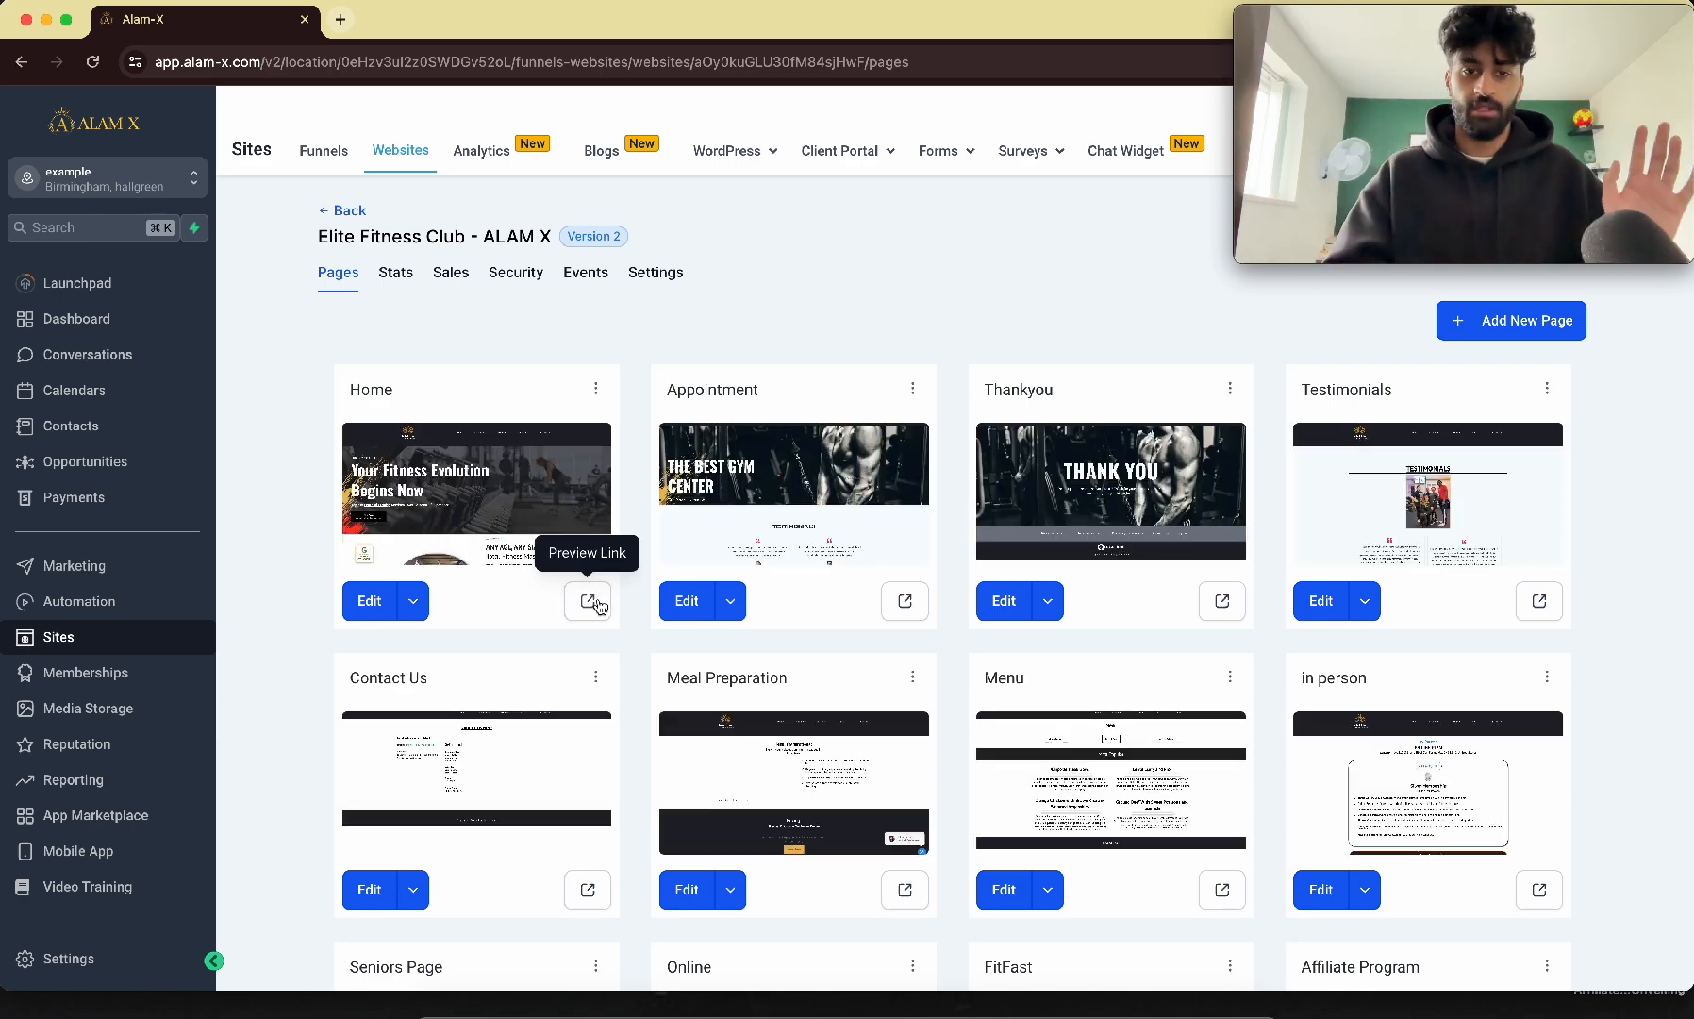
click(598, 605)
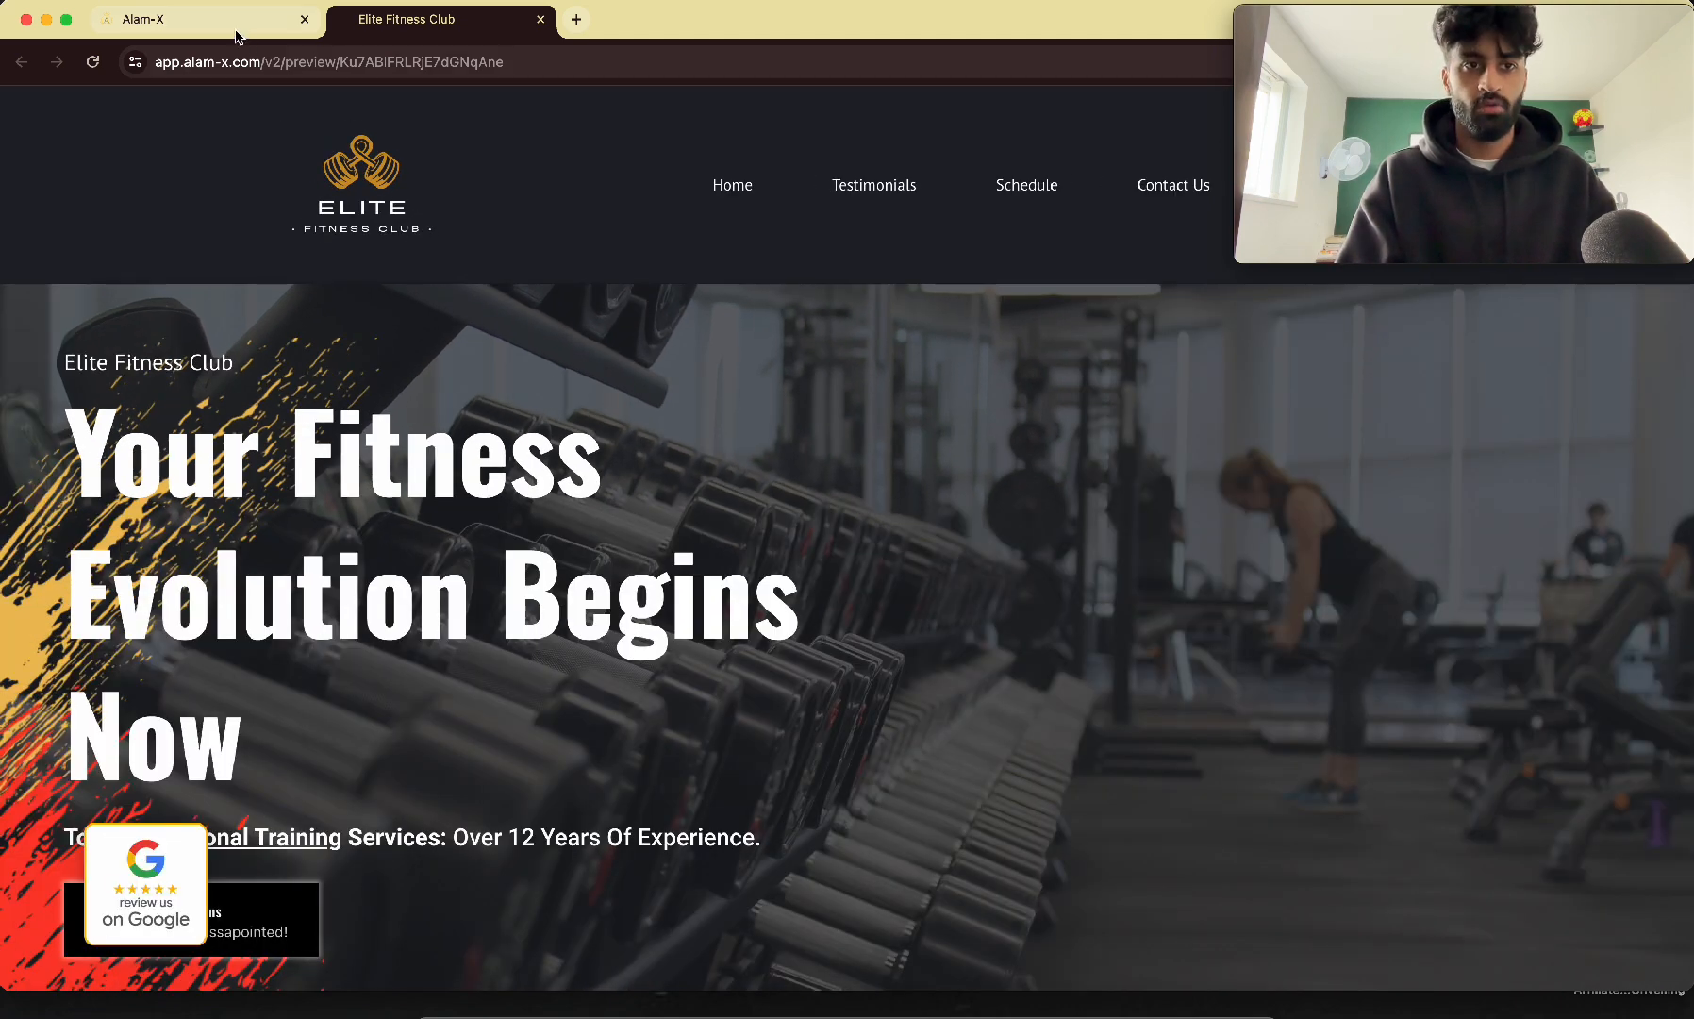
click(236, 31)
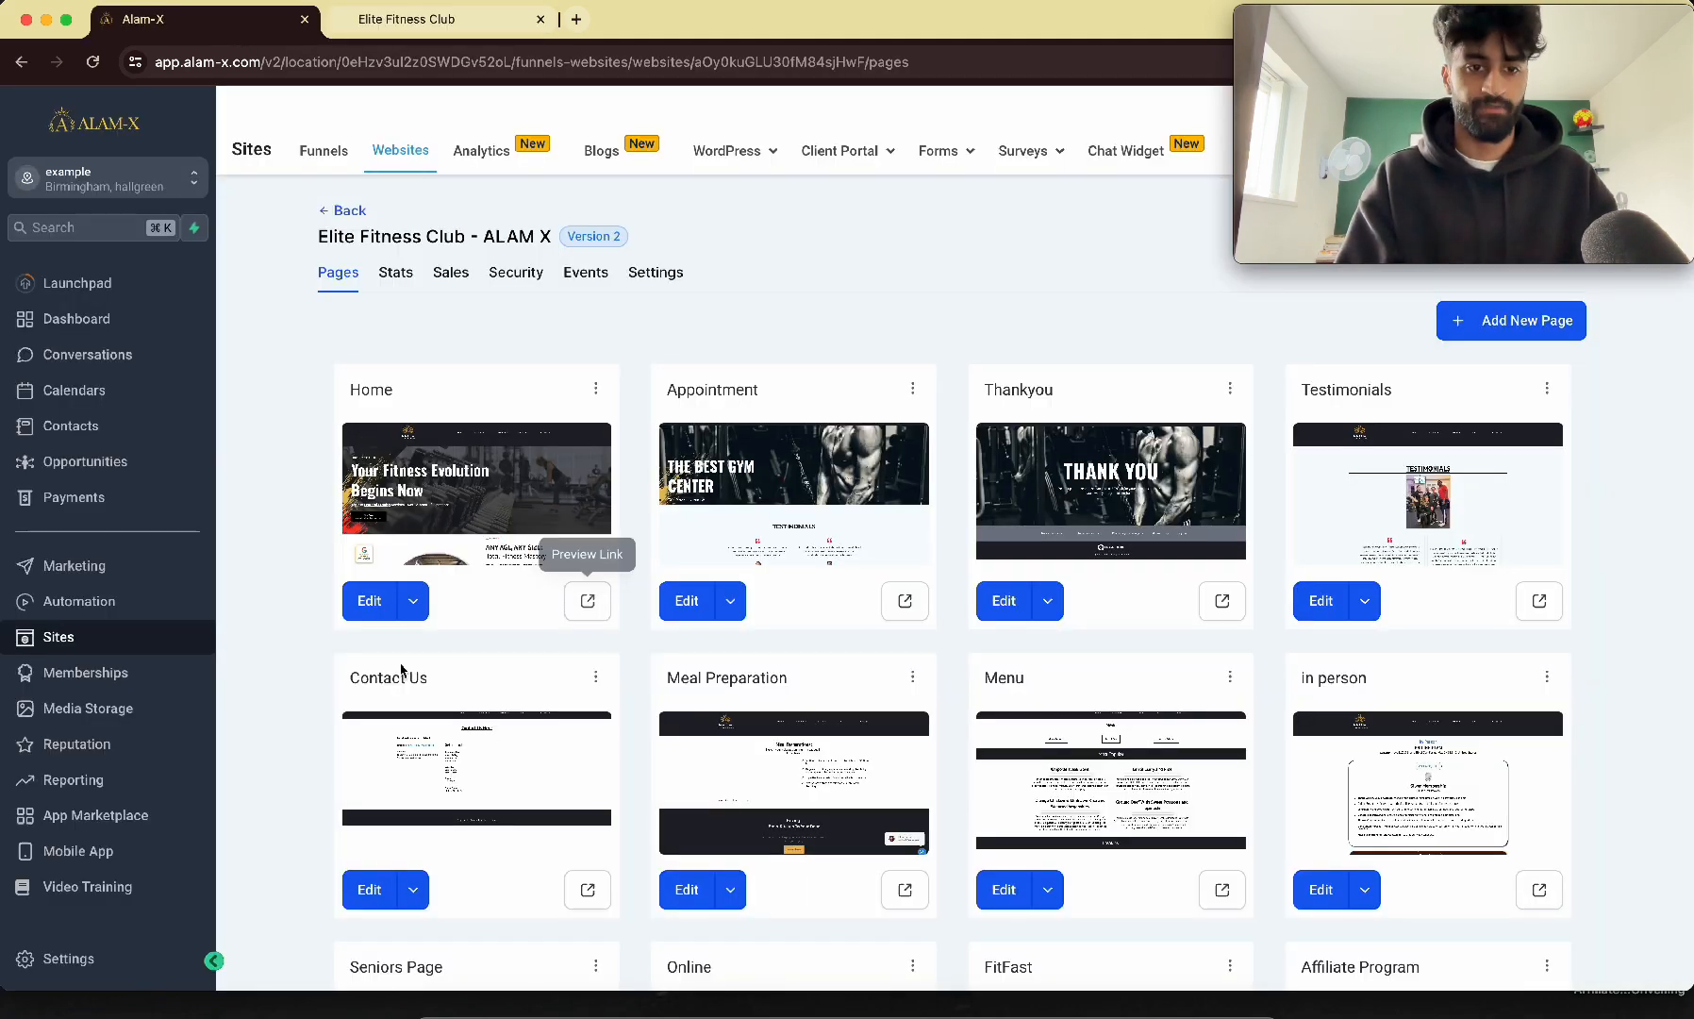
- Open the Home page for editing and replace the navigation menu's brand logo with the gold-on-navy HH image
click(351, 607)
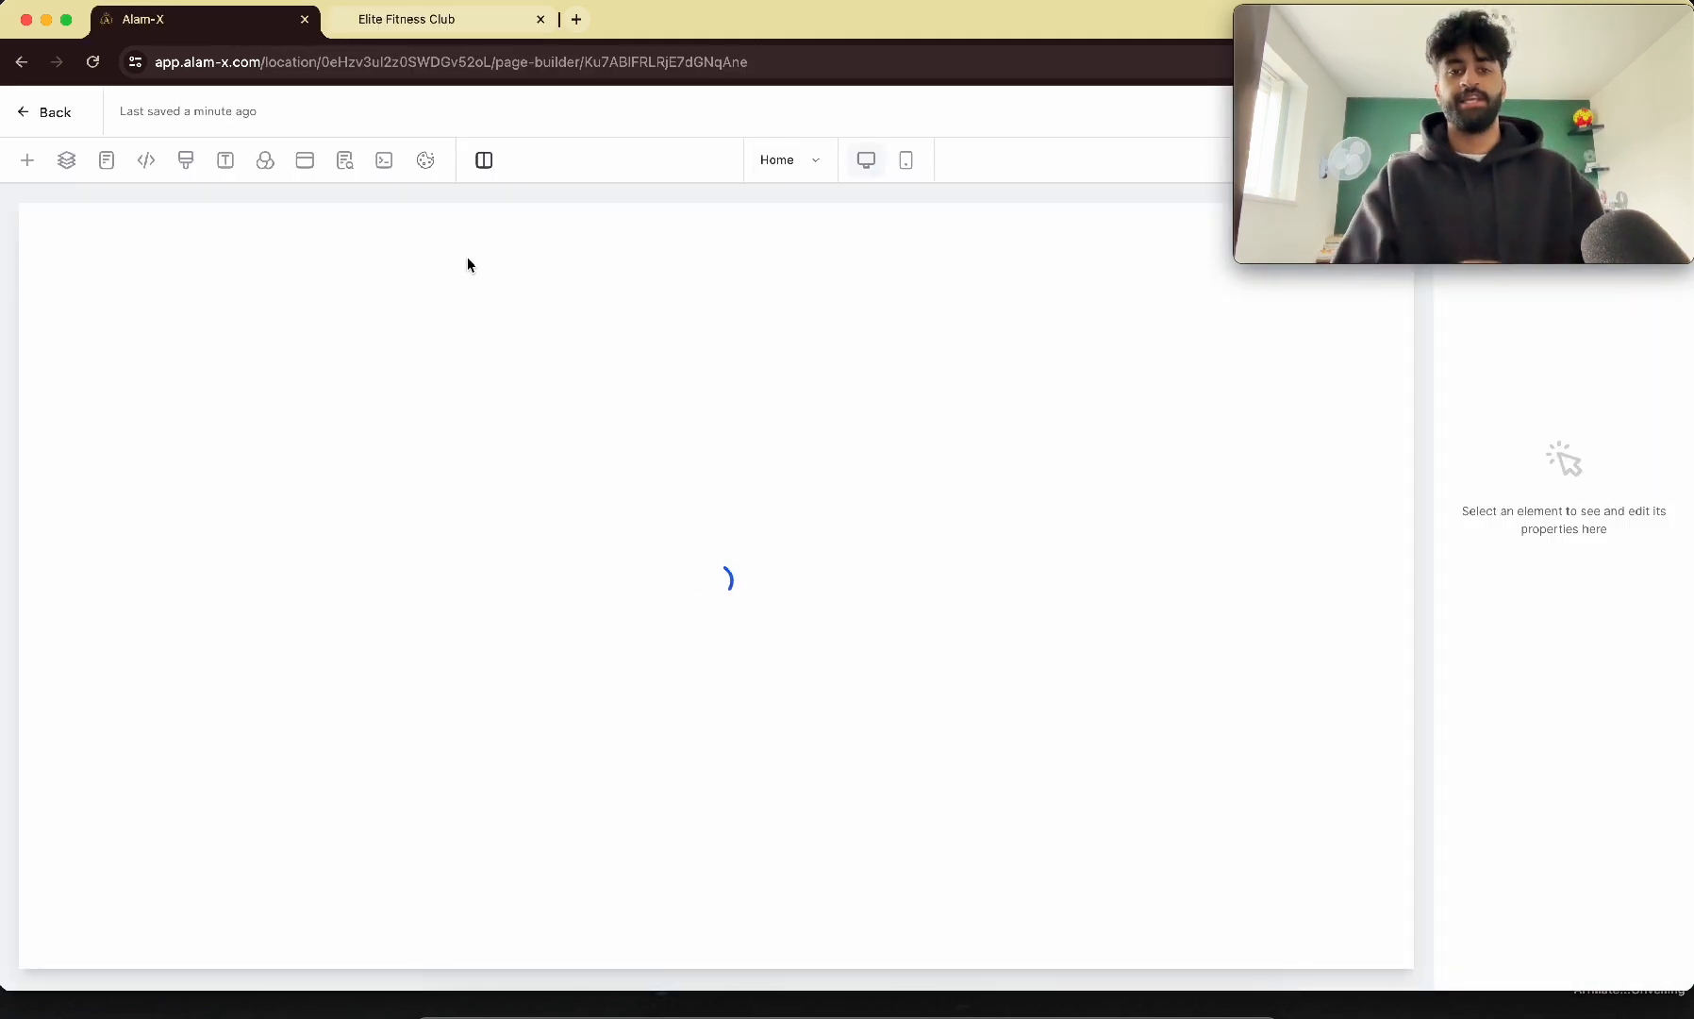
click(231, 335)
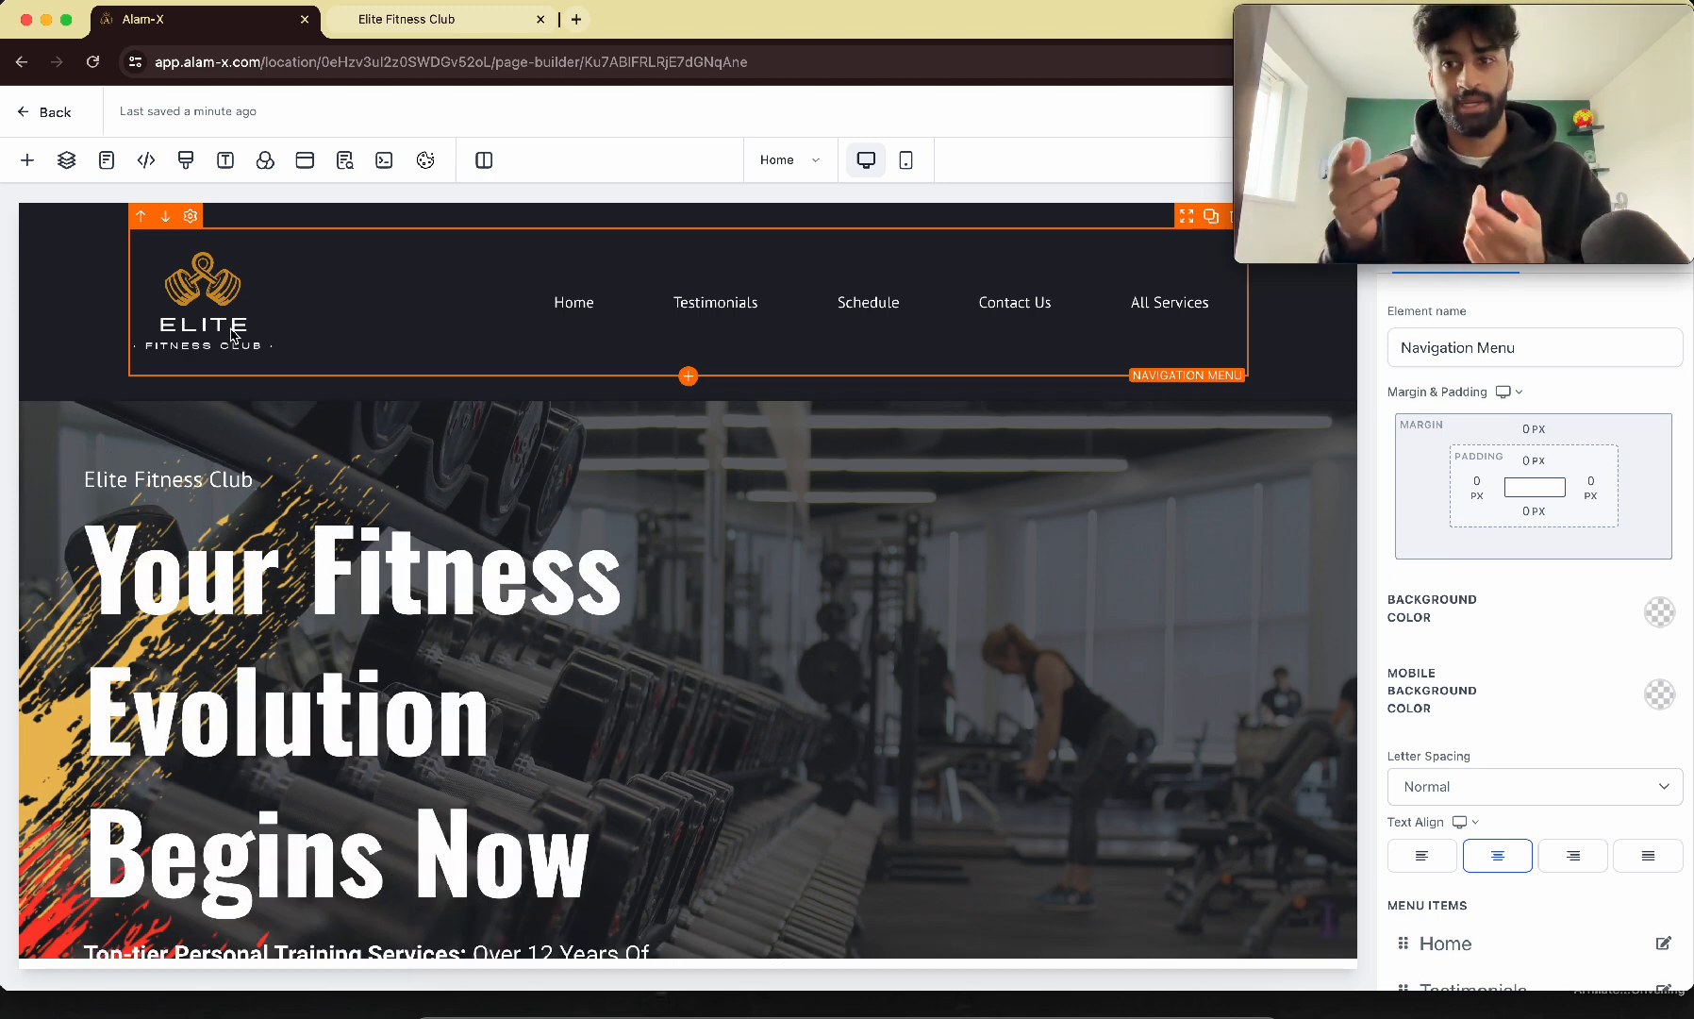
scroll(1462, 788, down, 2)
scroll(1462, 788, down, 8)
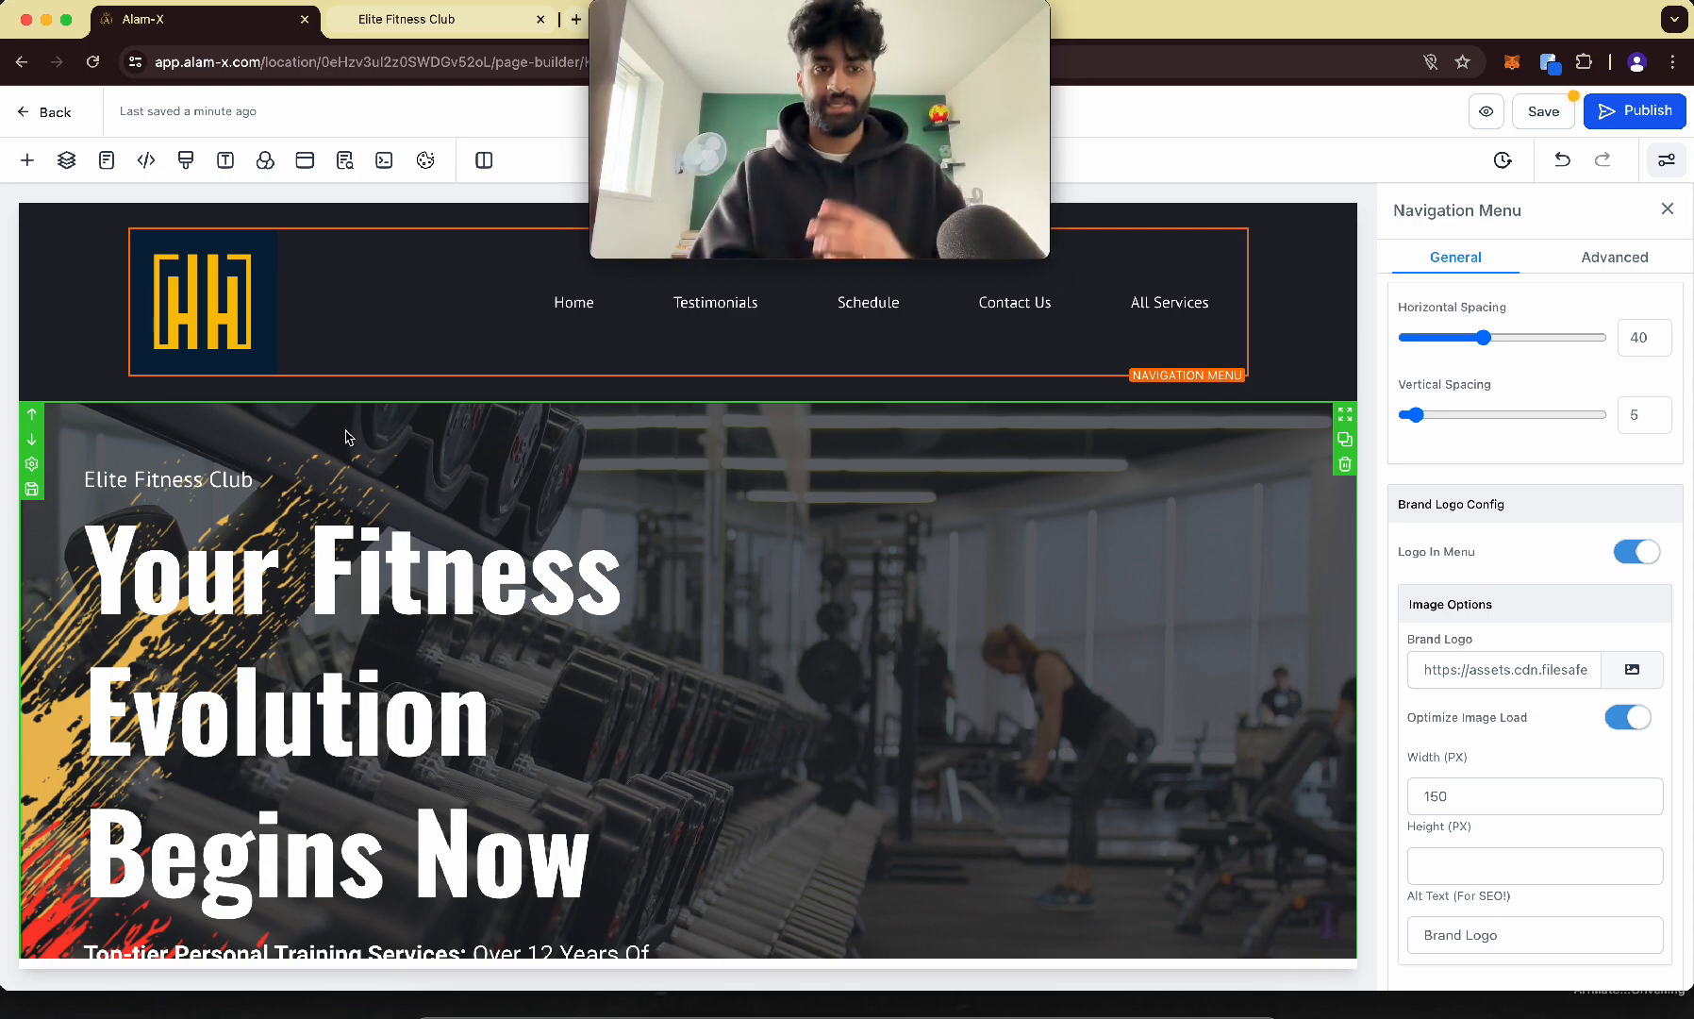
- Look through the Home page's customer testimonials and services sections in the page builder
scroll(348, 431, down, 10)
scroll(348, 436, down, 15)
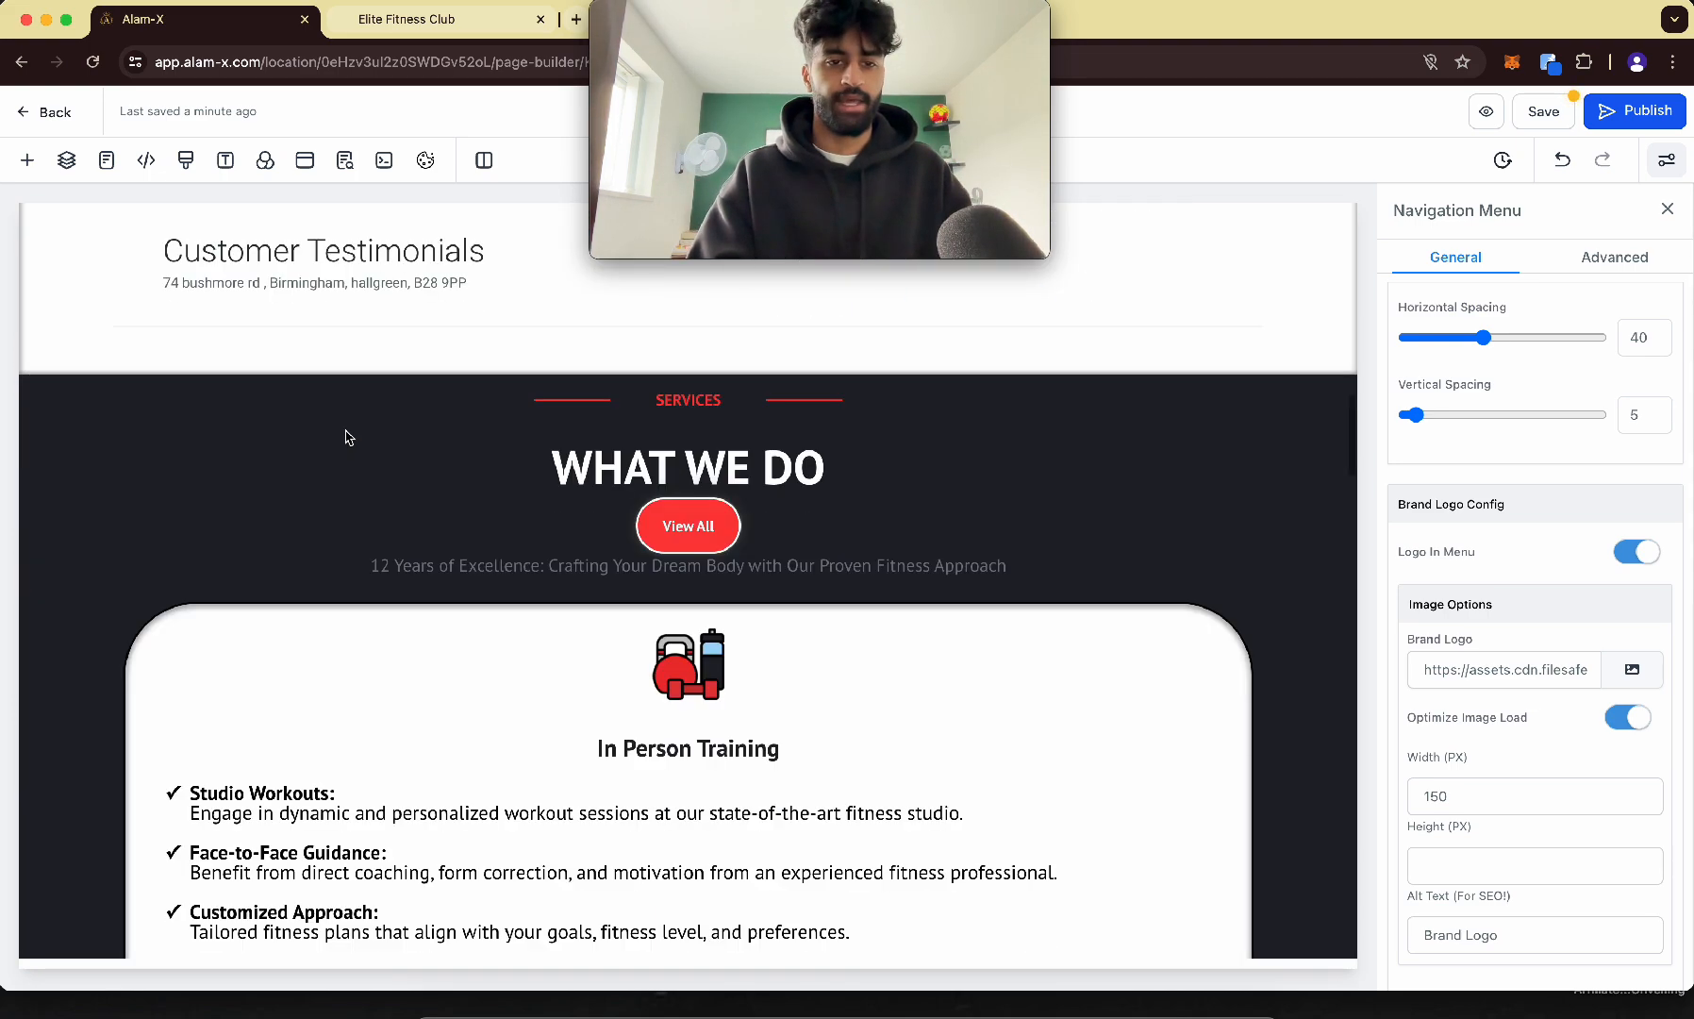
scroll(348, 436, up, 2)
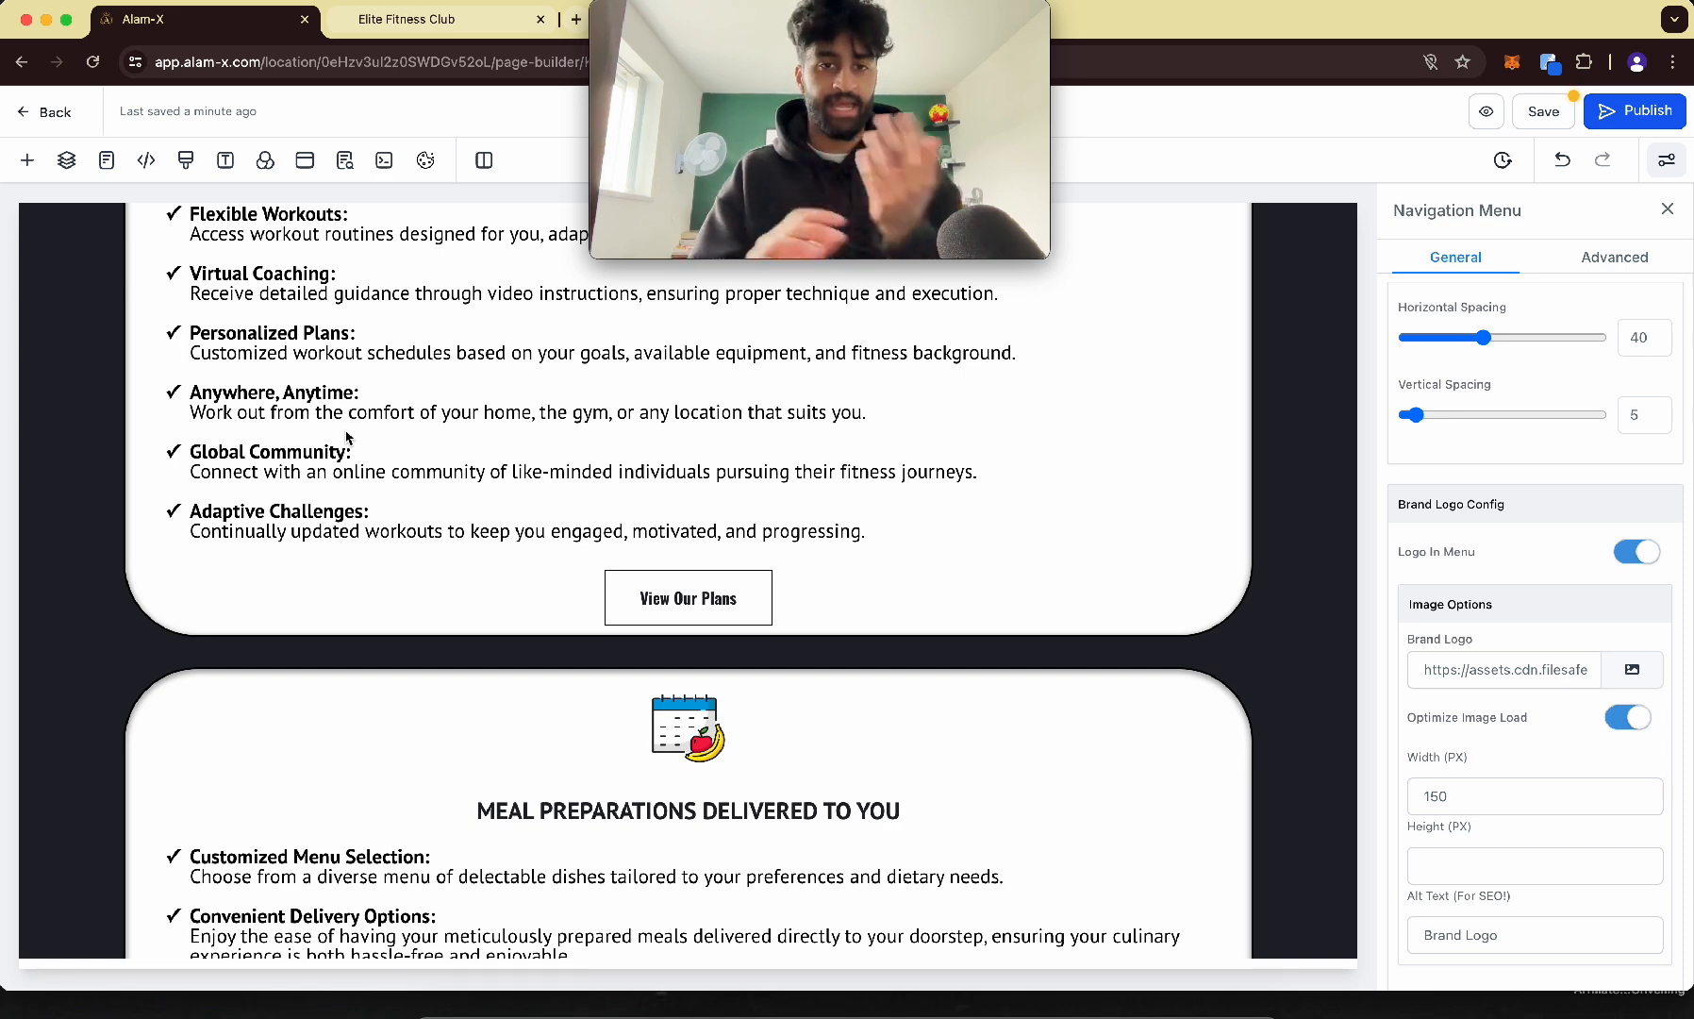